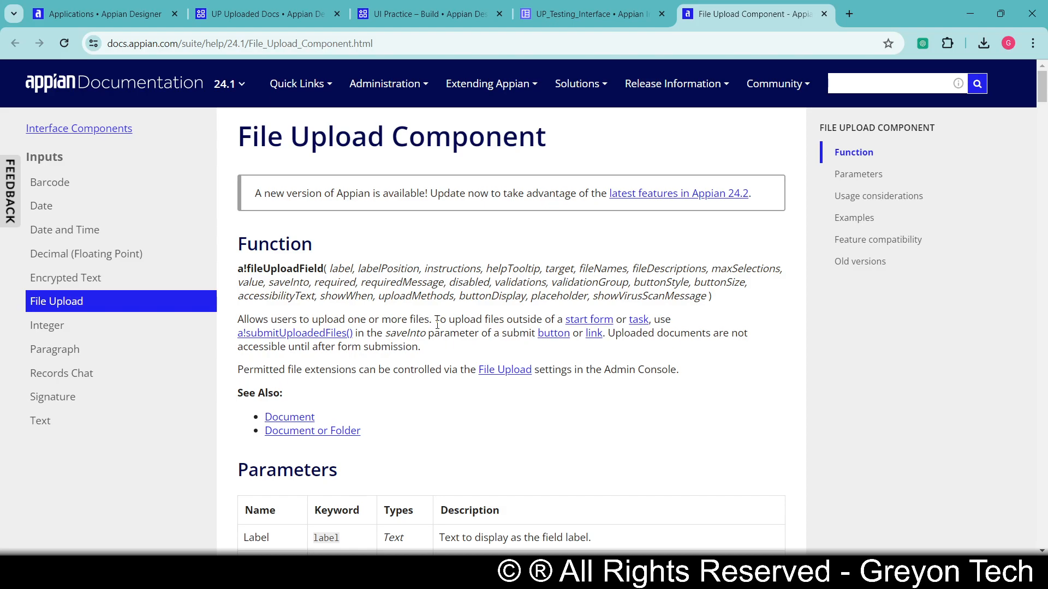
- Switch to the UP_Testing_Interface designer and locate the File Upload component among the input components
click(595, 13)
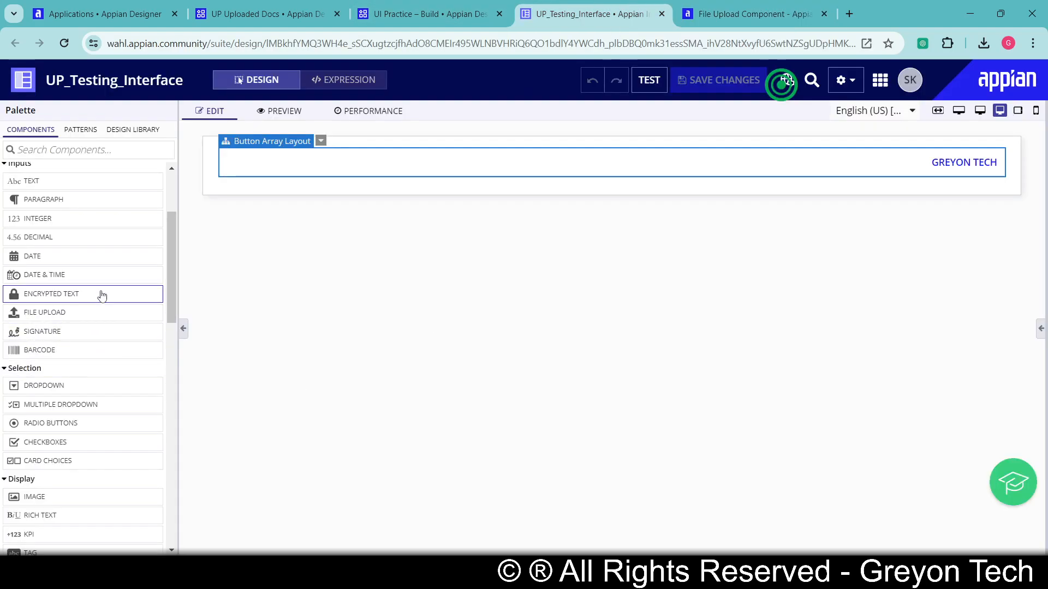
drag(42, 313, 49, 339)
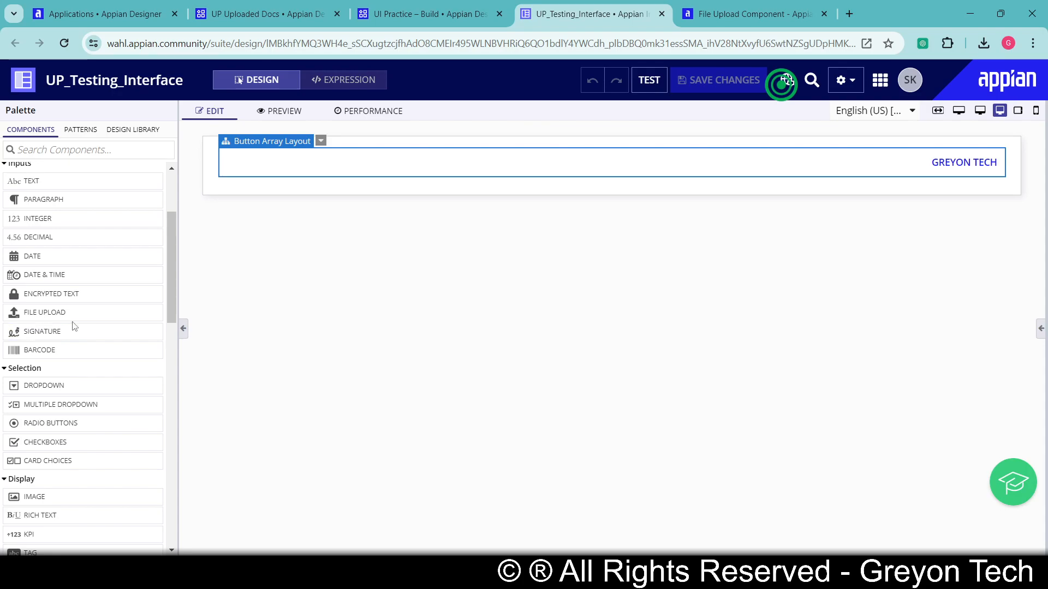
mouse_move(75, 322)
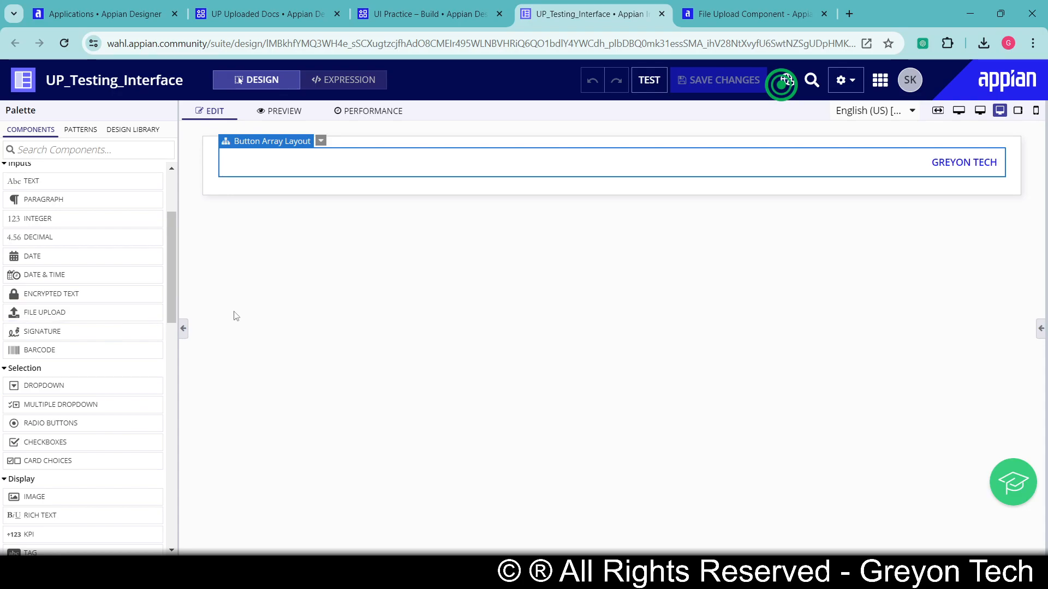
mouse_move(151, 312)
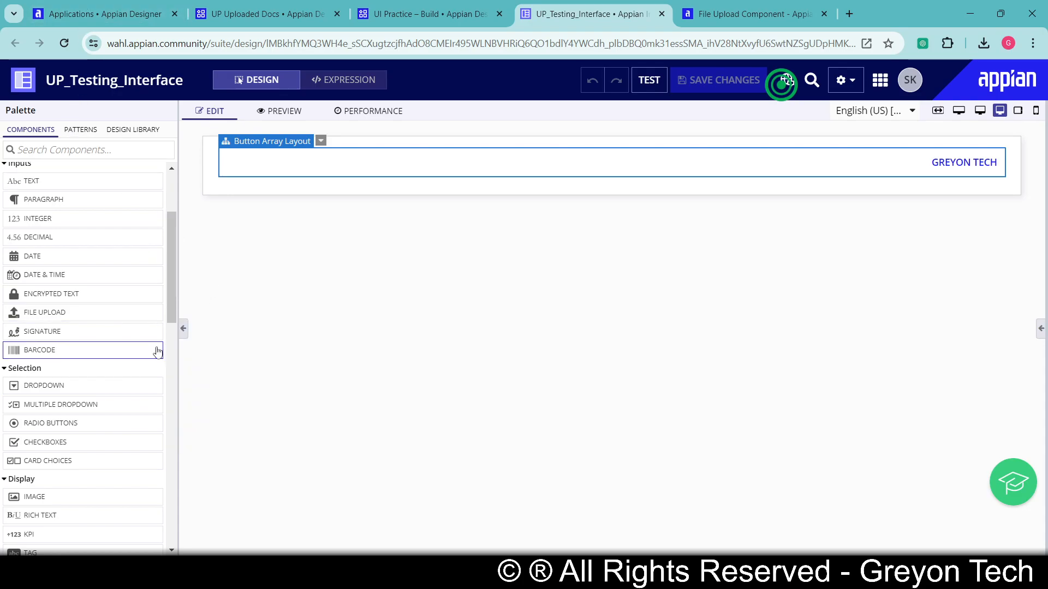
- View the UP Uploaded Docs folder in the UI Practice application, both in the object list and its contents
key(ctrl+2)
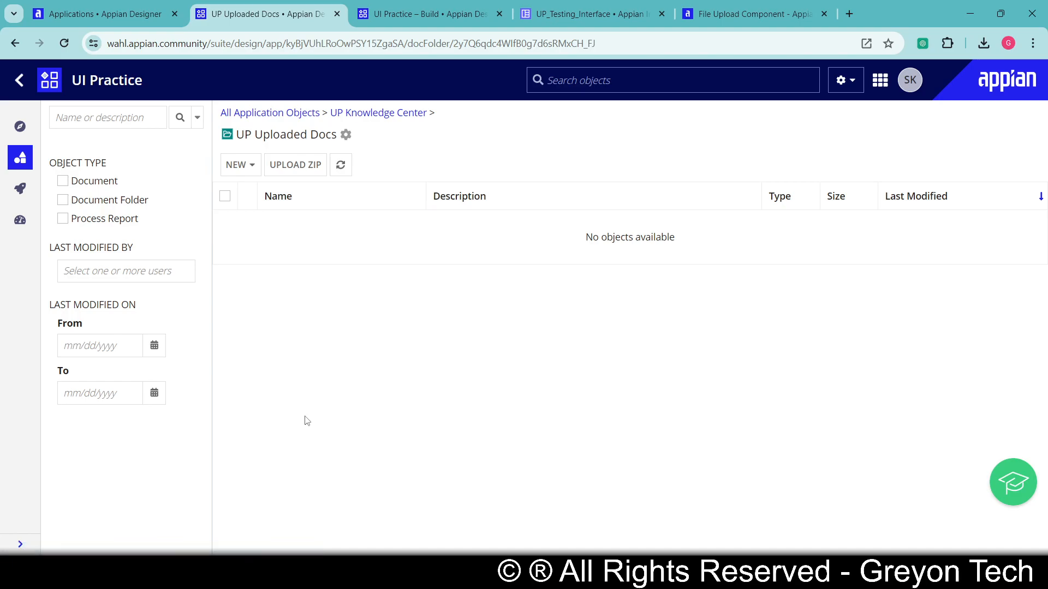
key(alt+Left)
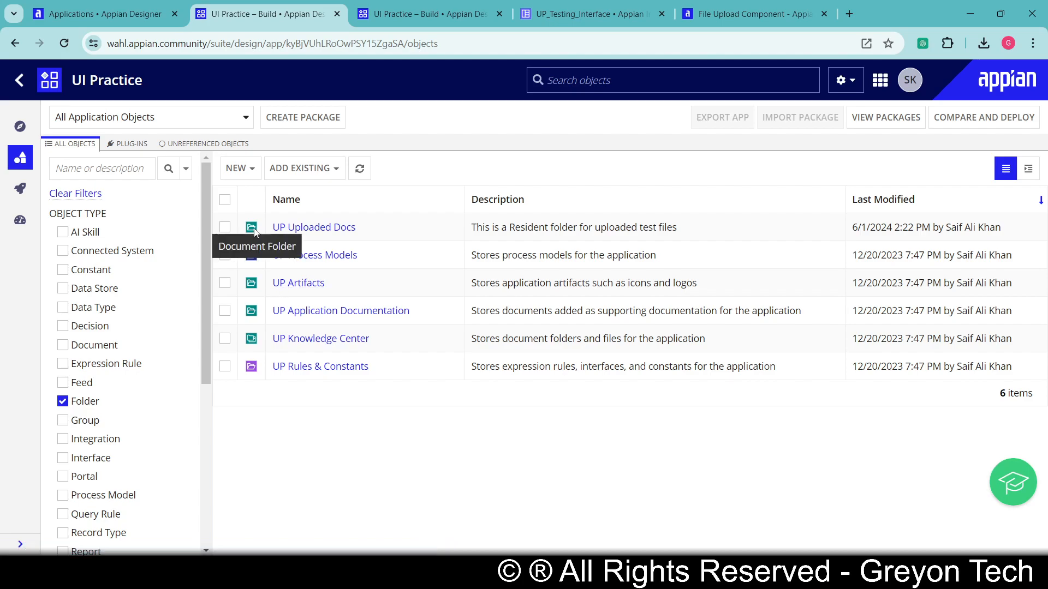
click(305, 339)
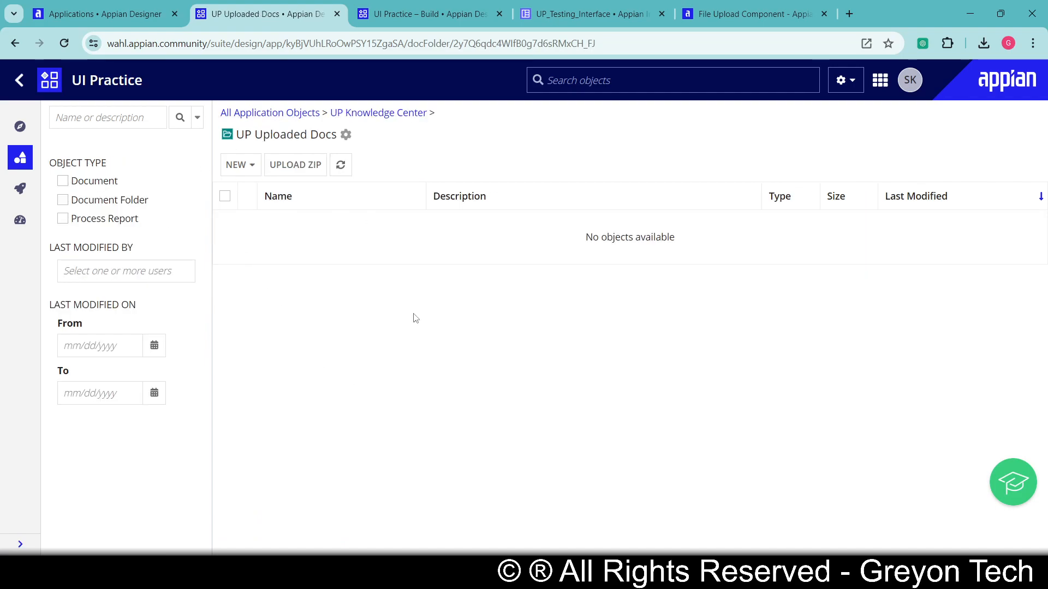
- Read the File Upload Component documentation's parameters from Label through Target Folder
click(761, 17)
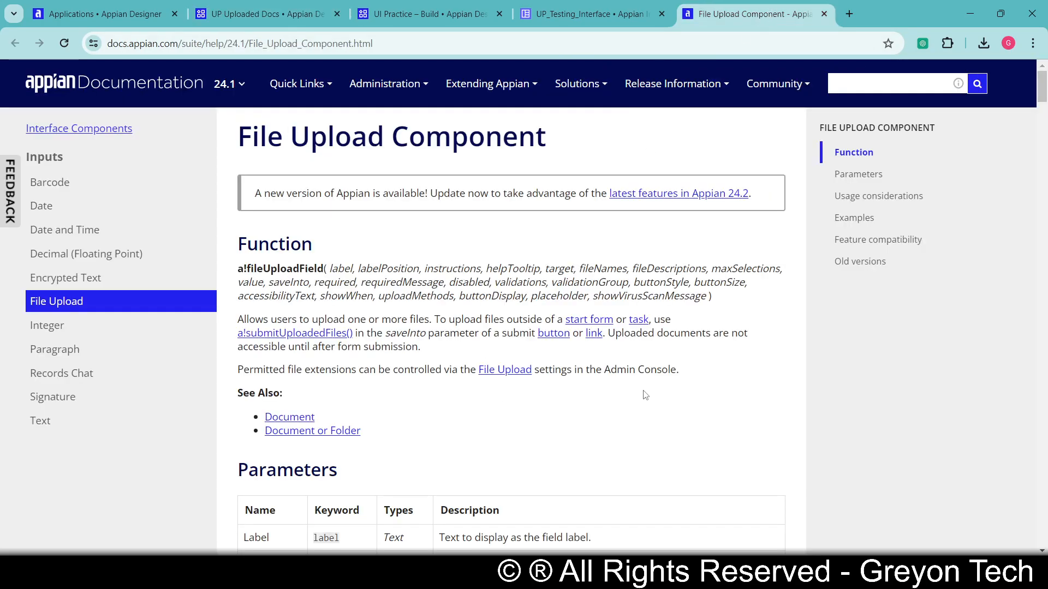
scroll(644, 395, down, 3)
scroll(645, 395, down, 1)
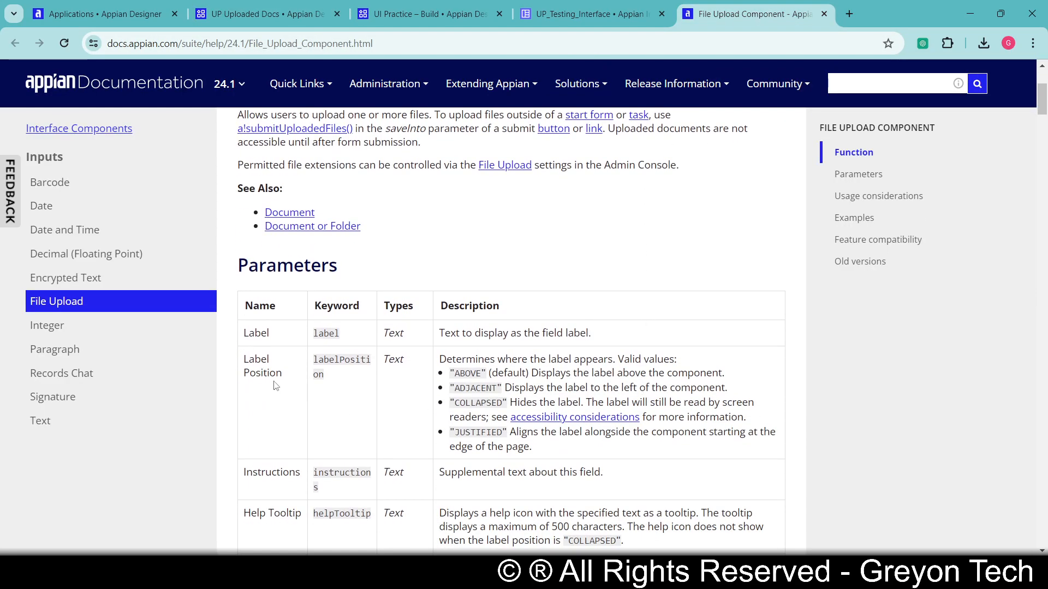
scroll(276, 386, down, 1)
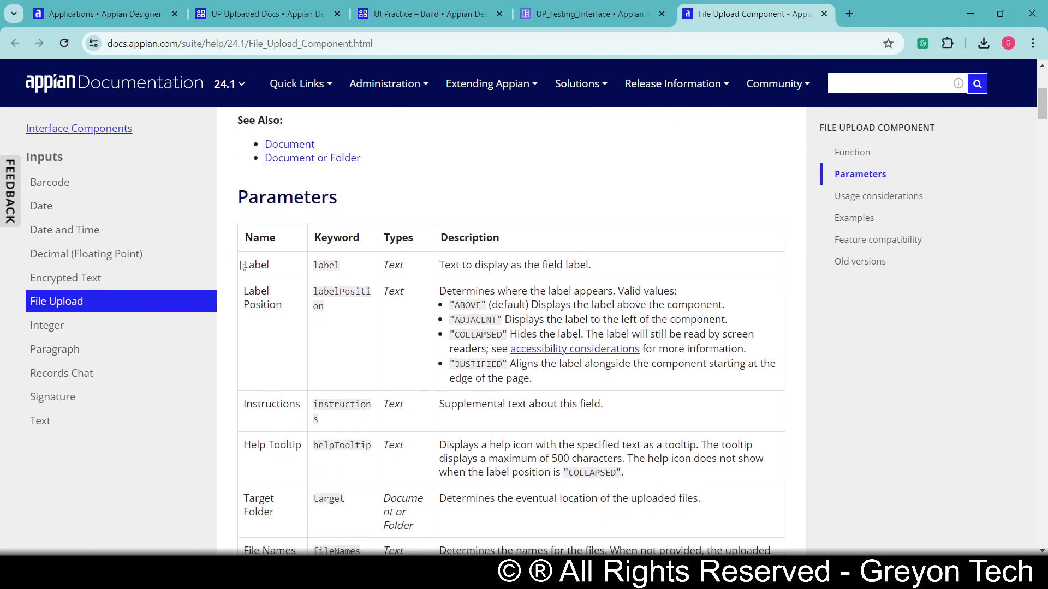
drag(246, 264, 659, 481)
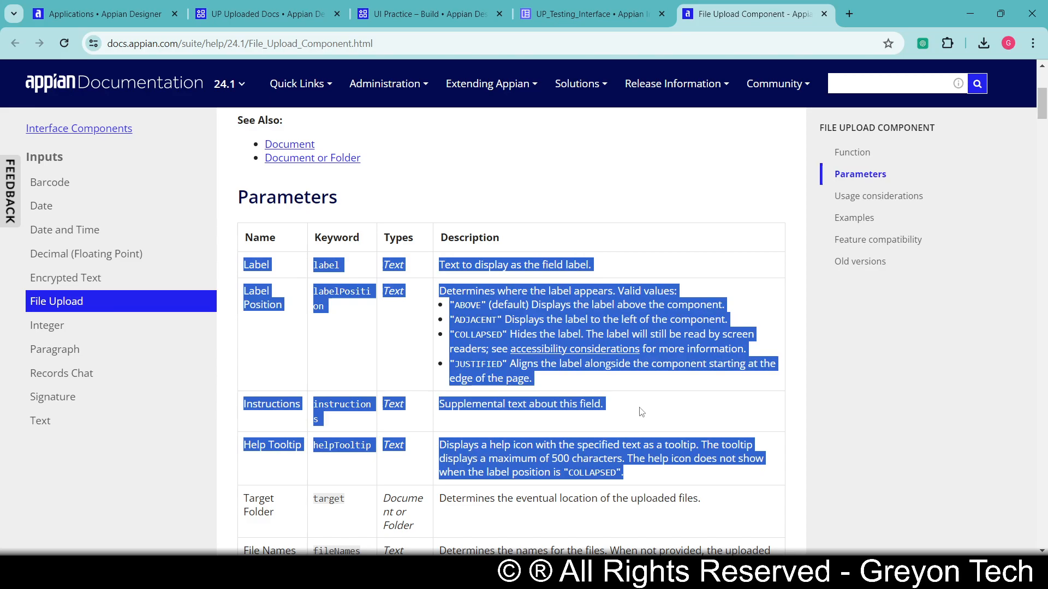
scroll(667, 405, down, 2)
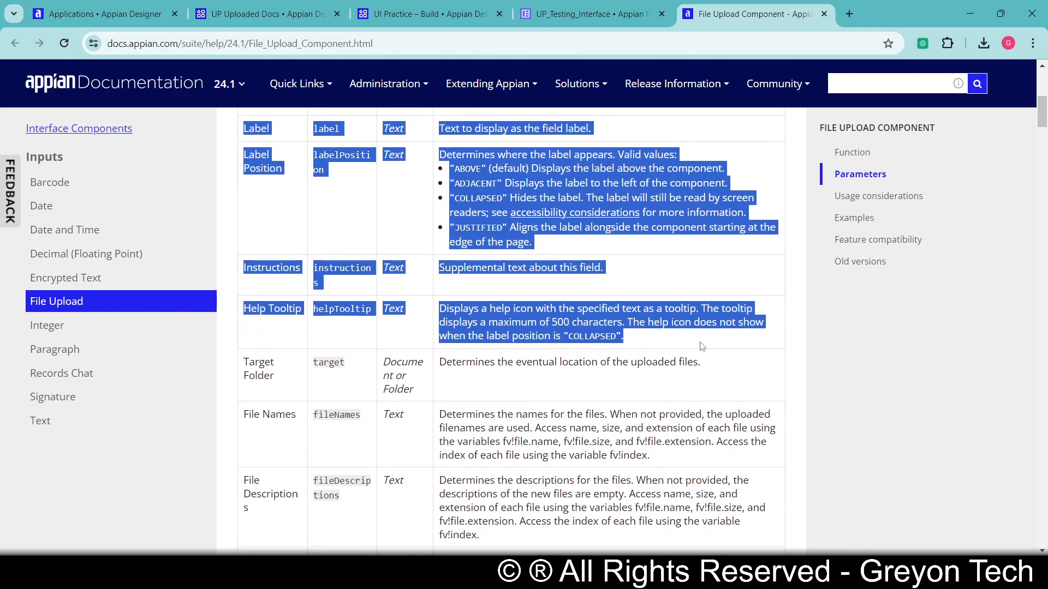
scroll(605, 395, down, 1)
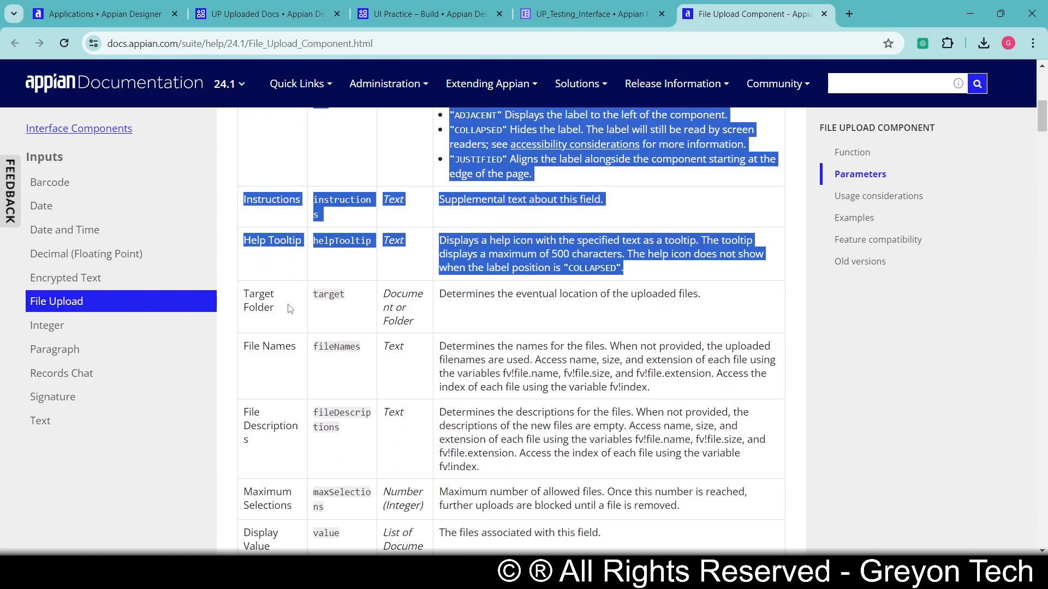
click(322, 307)
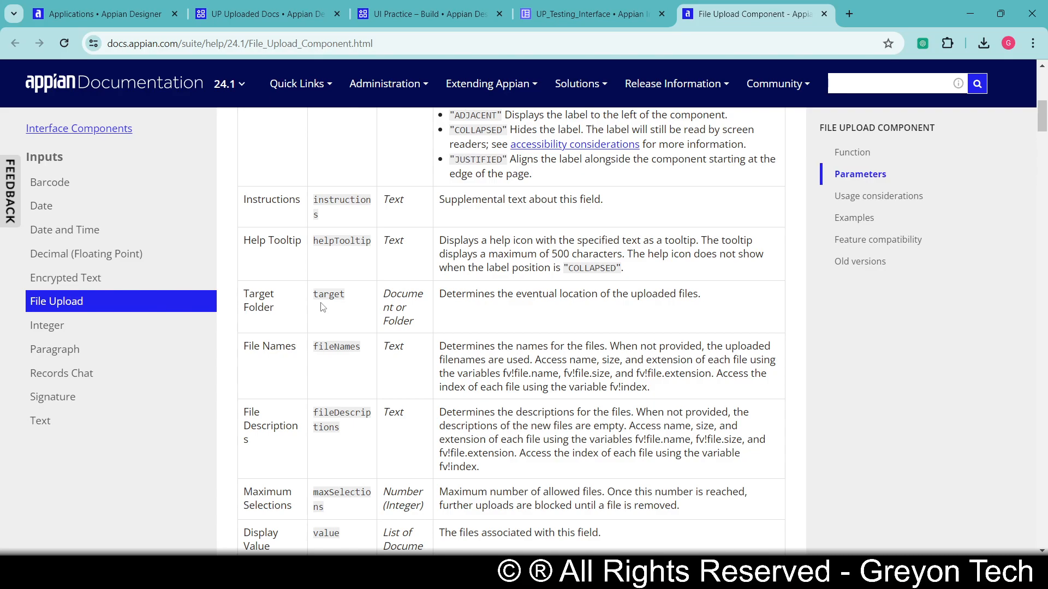
scroll(322, 307, up, 2)
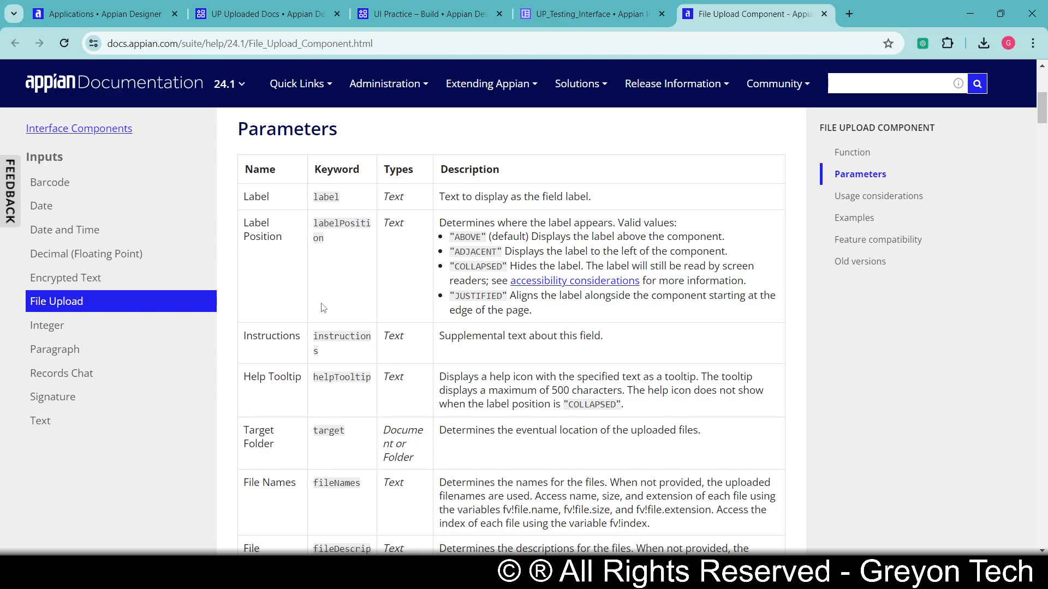
- Compare the UP Uploaded Docs folder with the documentation's Target Folder parameter and read on through the file name and description parameters
click(270, 15)
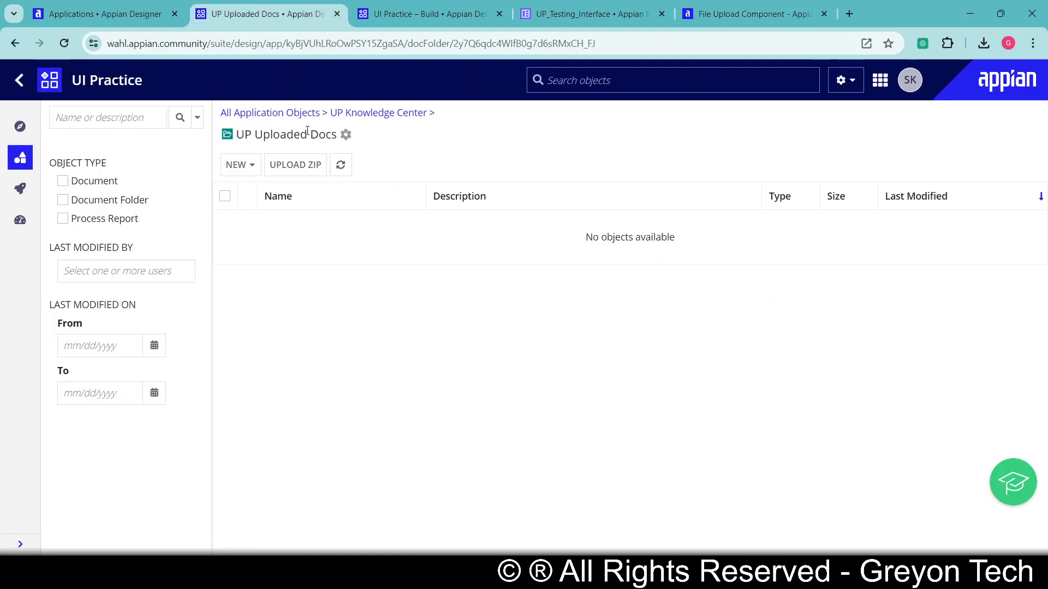
drag(237, 135, 338, 136)
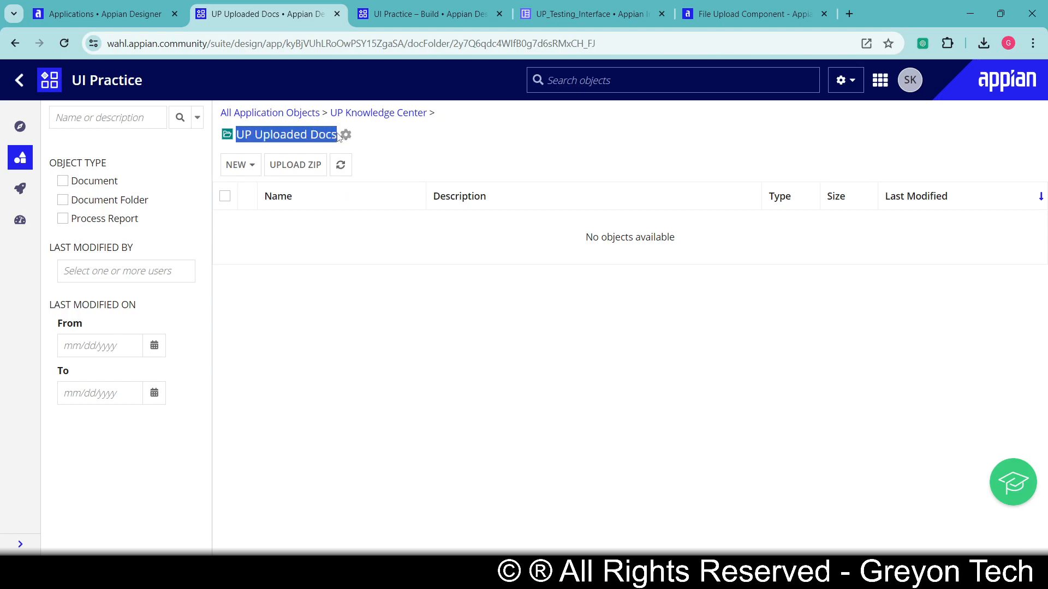
click(710, 14)
scroll(285, 421, down, 1)
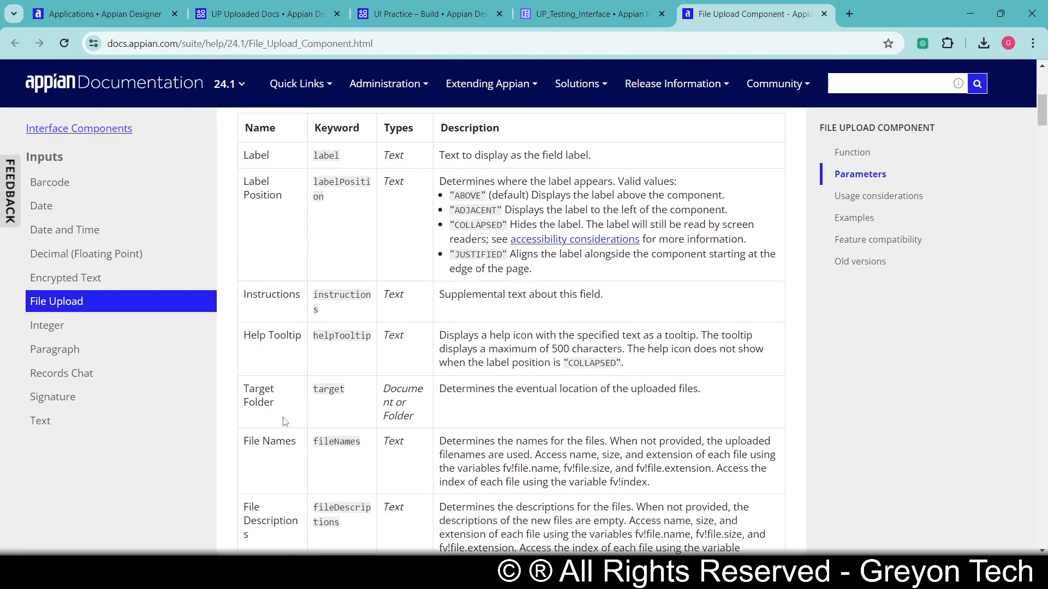
key(ctrl+2)
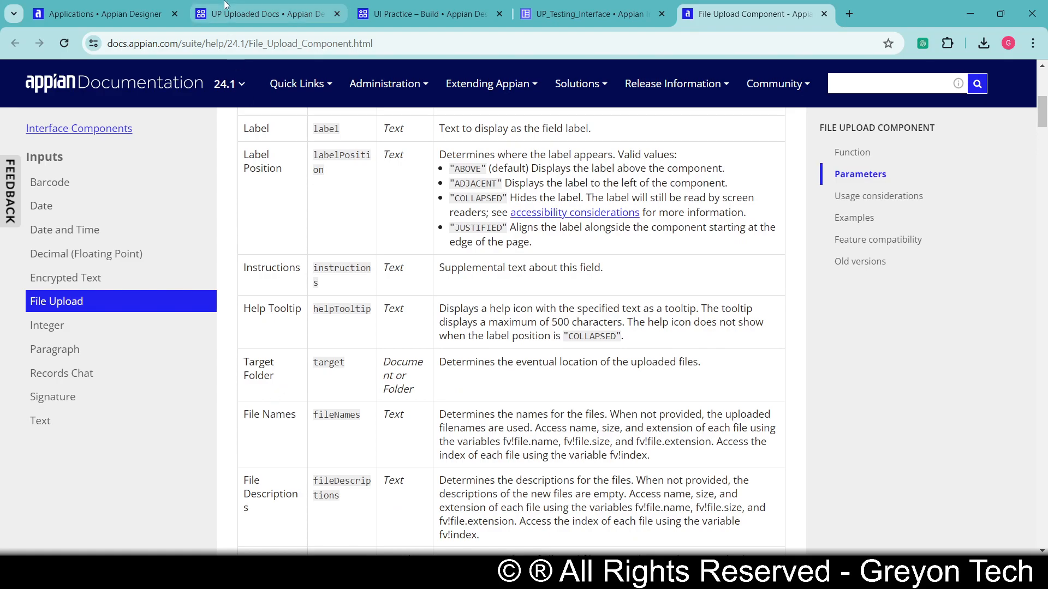
click(762, 4)
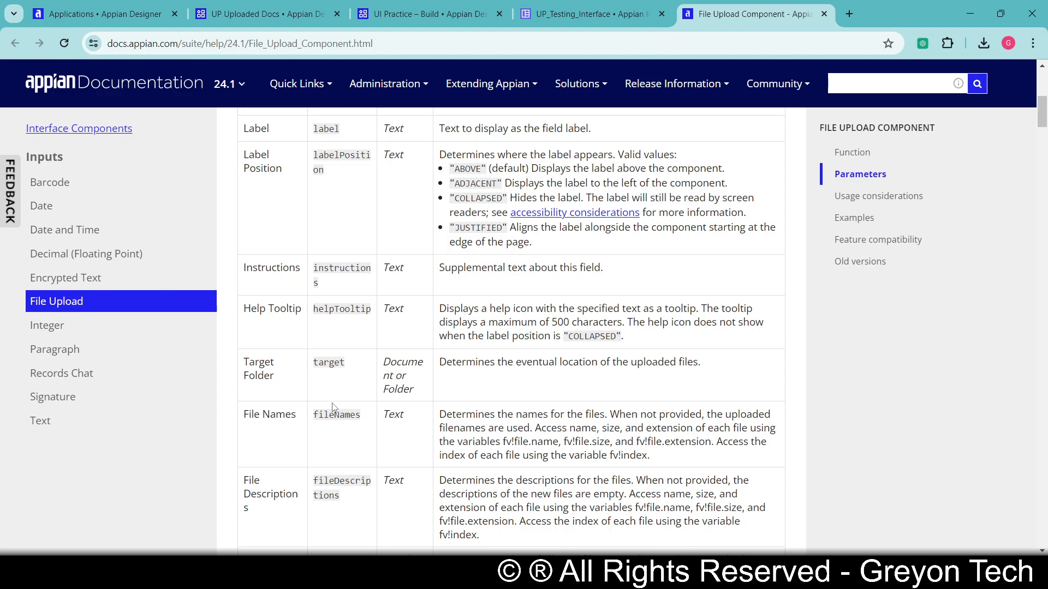
scroll(304, 374, down, 4)
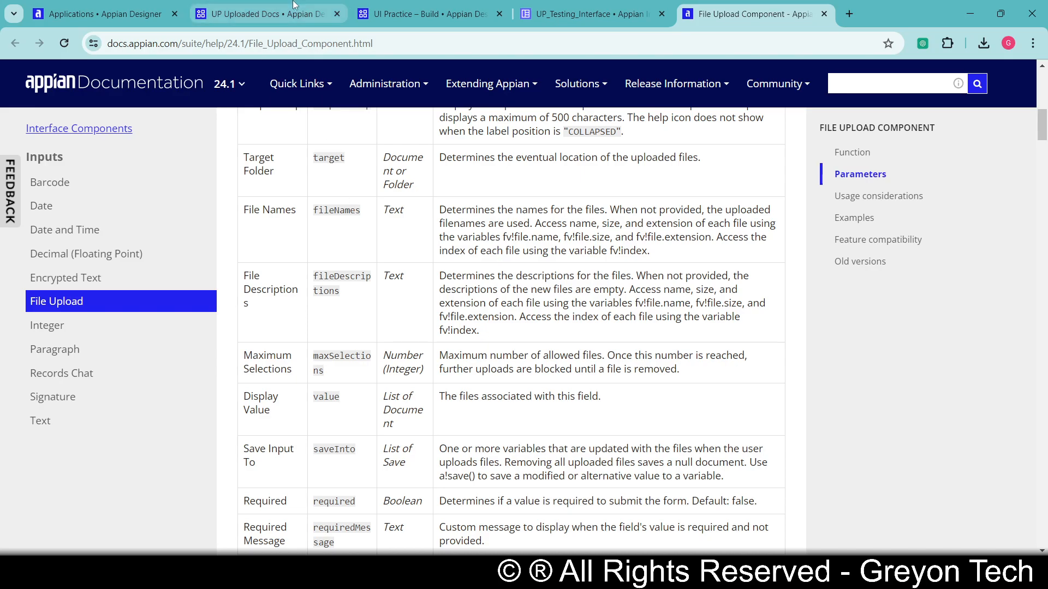
- Inspect the UP Uploaded Docs document folder's properties, close them without changes, and reopen the folder
click(268, 14)
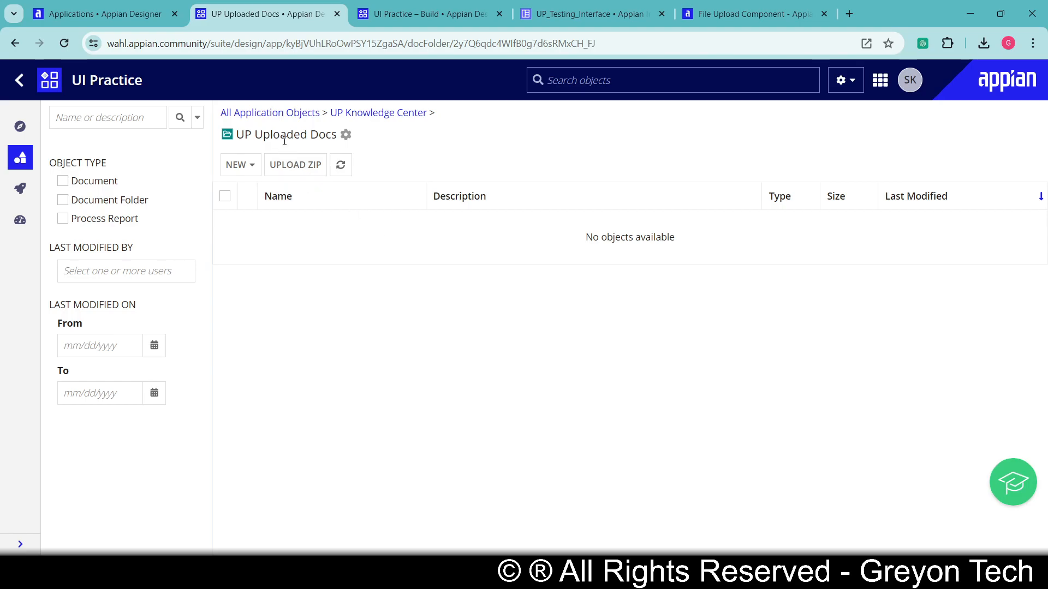
key(alt+Left)
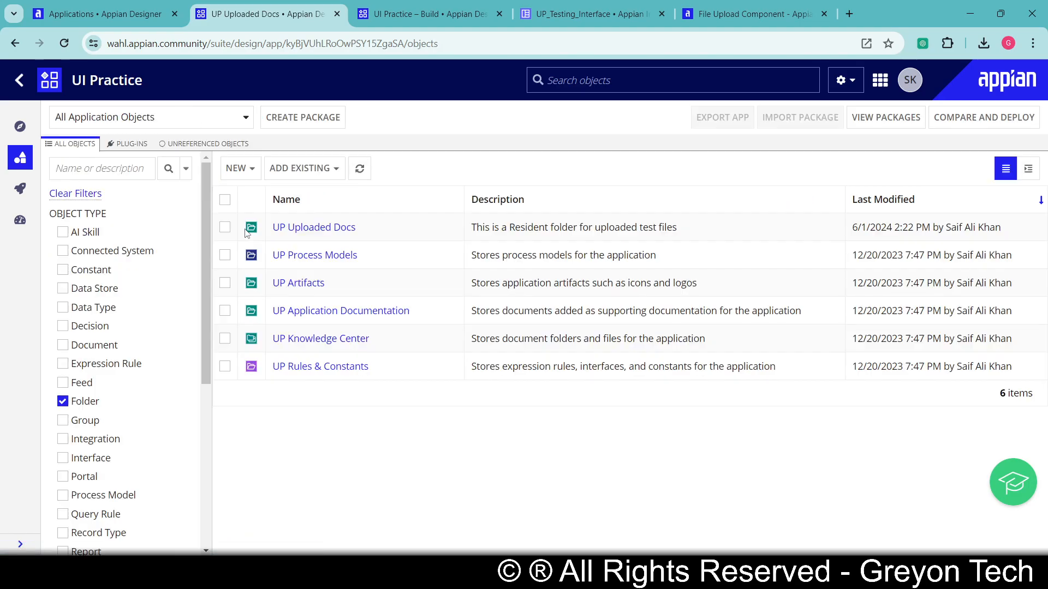
click(225, 227)
click(803, 168)
click(808, 194)
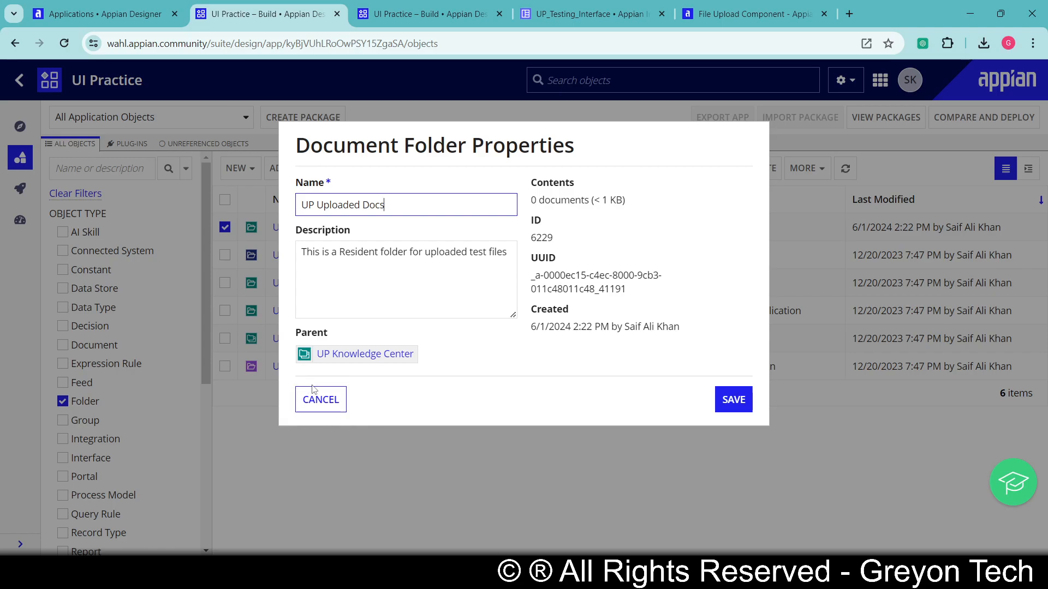
key(Escape)
click(299, 229)
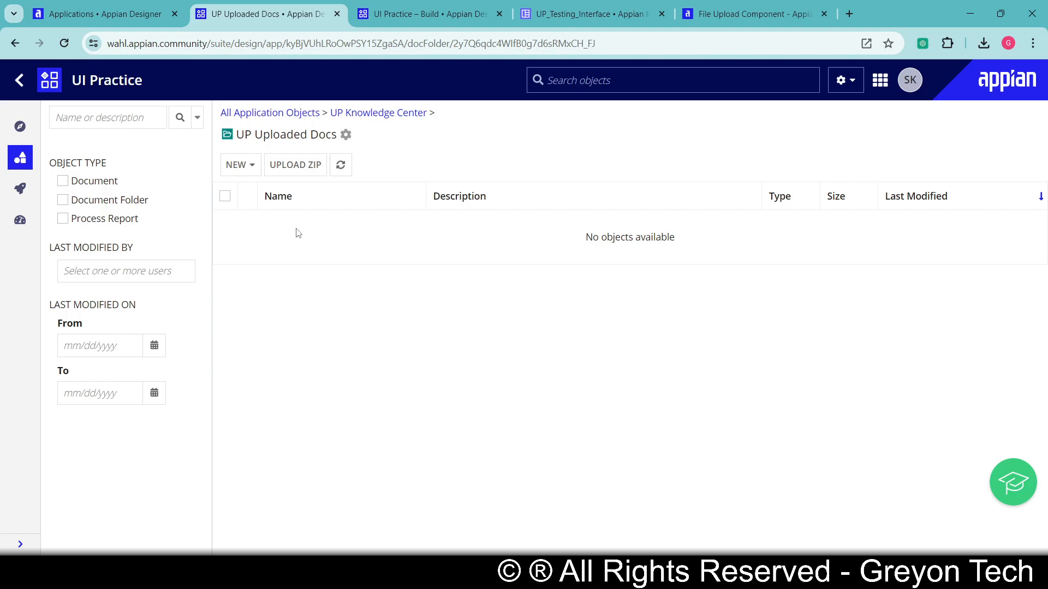
- Return to the File Upload documentation and examine the target, fileNames, fileDescriptions, maxSelections, value and saveInto parameters
click(756, 14)
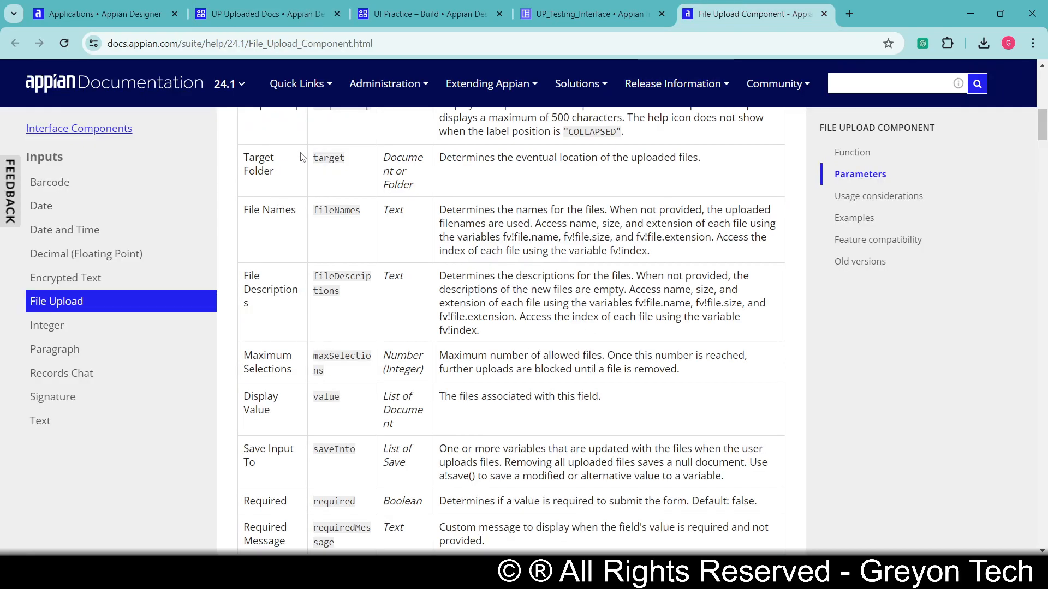
drag(312, 157, 348, 167)
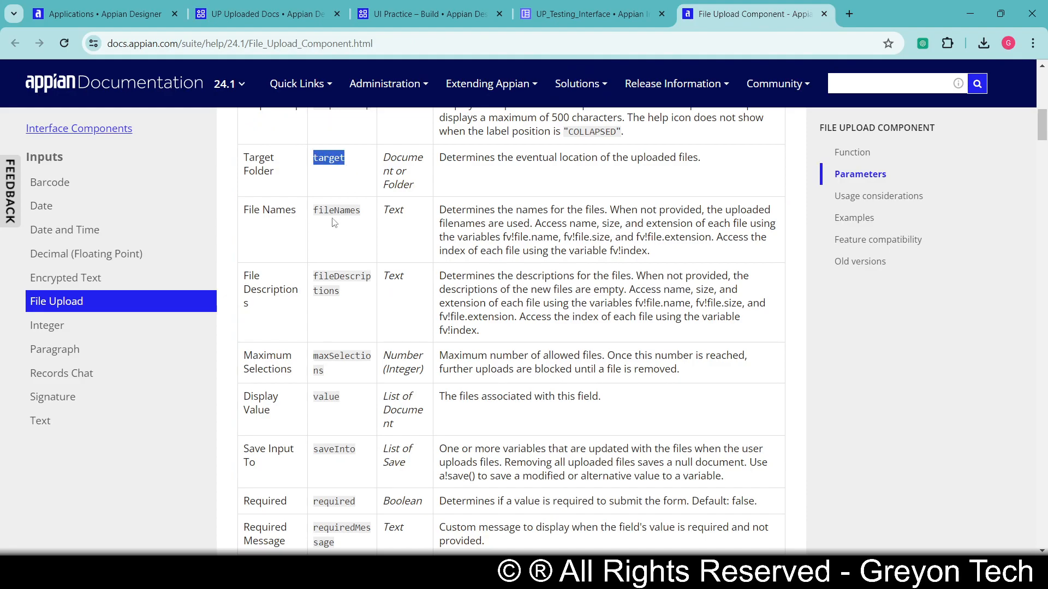
scroll(360, 223, down, 1)
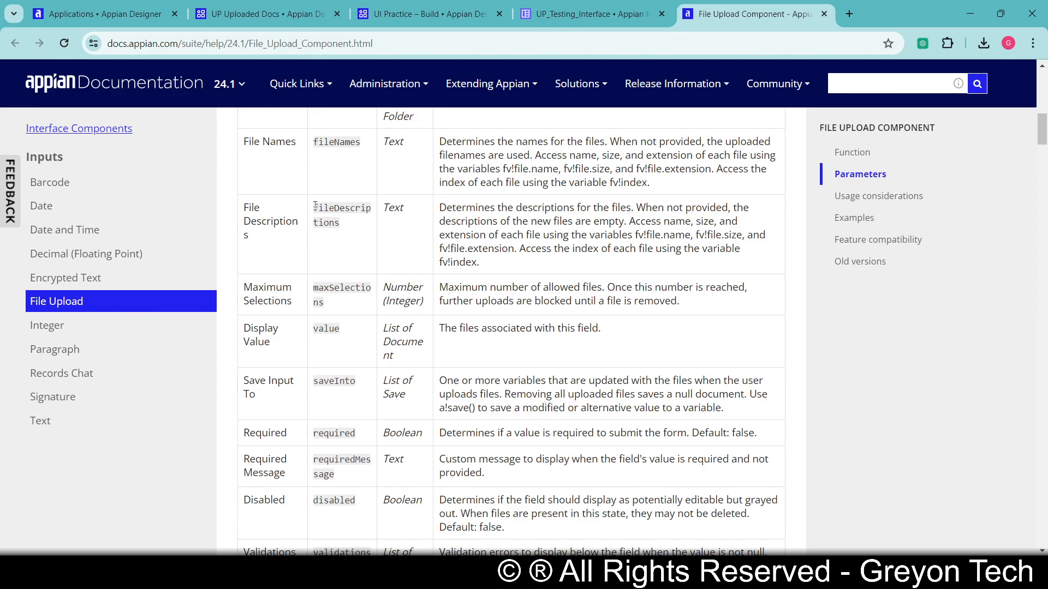
scroll(315, 206, down, 1)
scroll(315, 154, up, 1)
scroll(321, 289, down, 1)
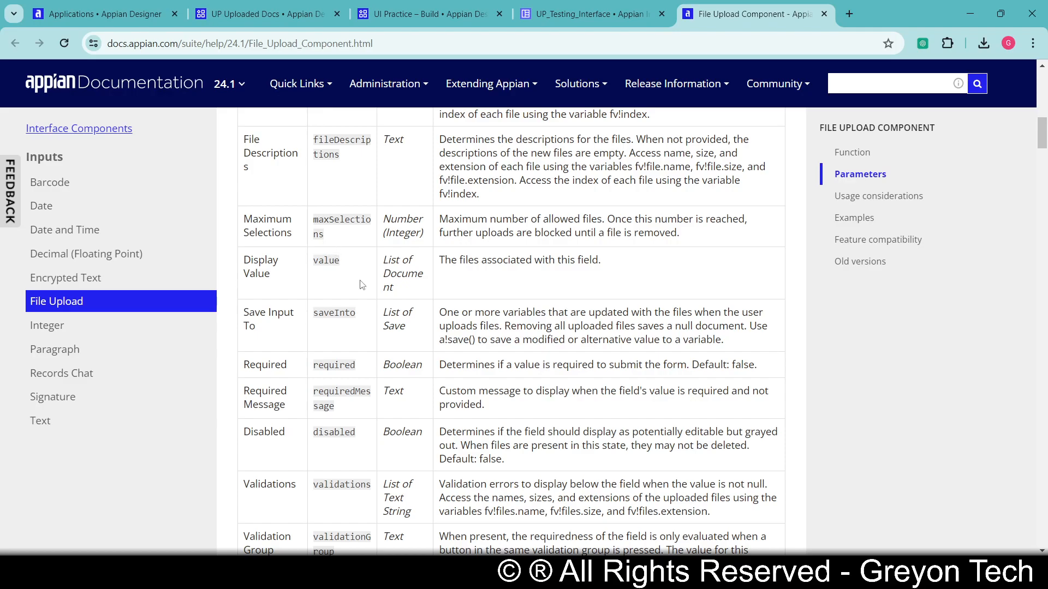
scroll(359, 284, down, 1)
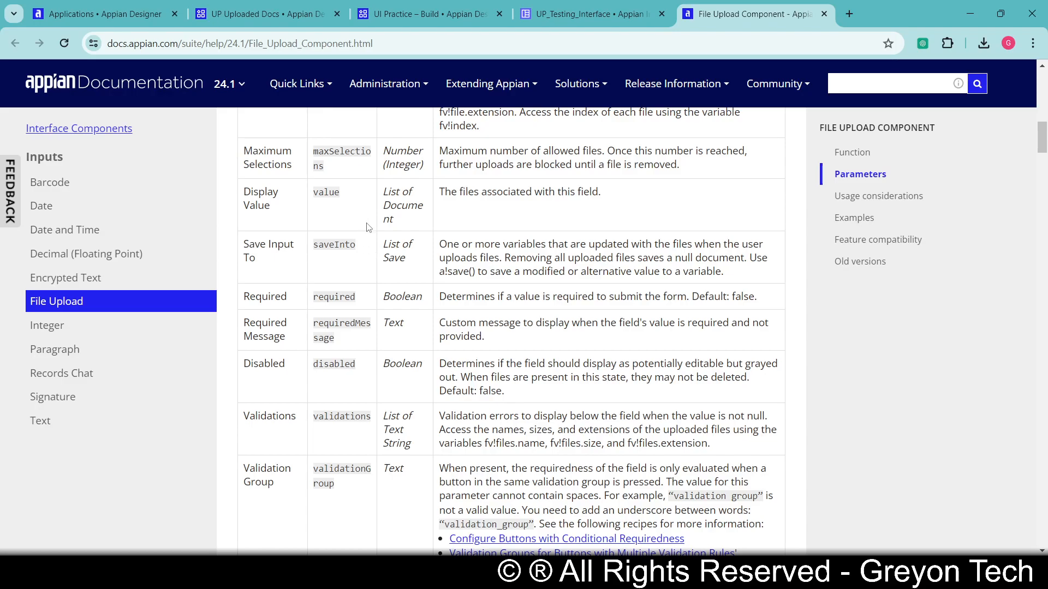
- Examine the documentation for the required, requiredMessage, disabled, validations and validationGroup parameters
scroll(375, 300, down, 1)
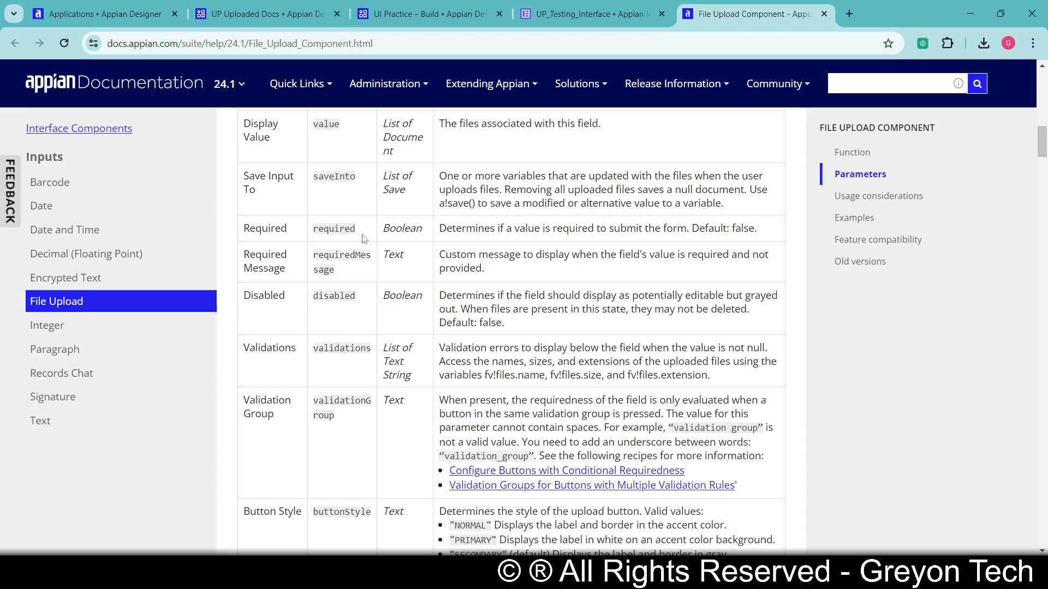
scroll(363, 238, down, 1)
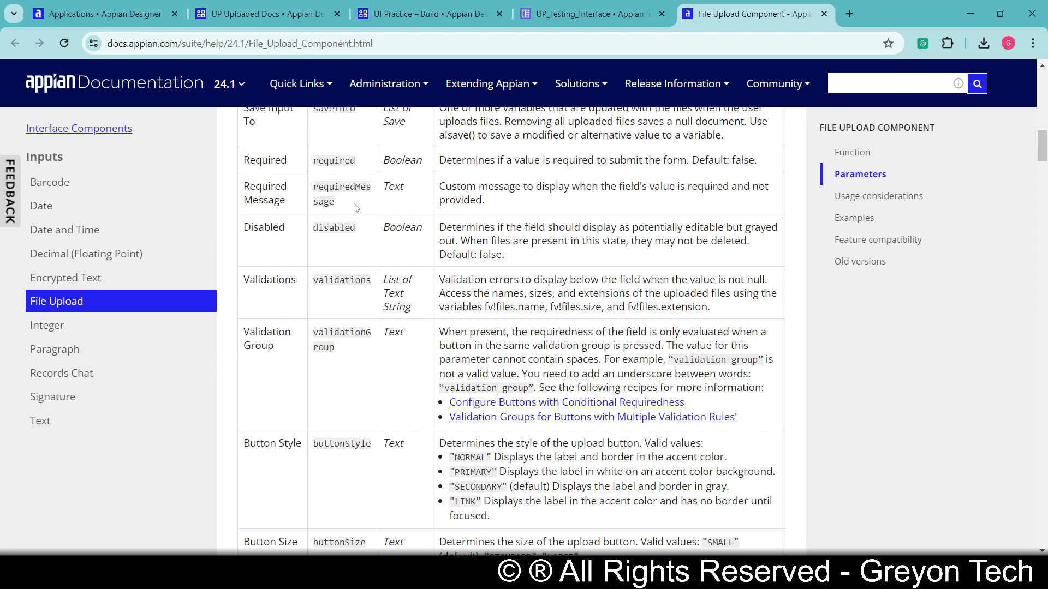
drag(314, 184, 343, 203)
scroll(343, 204, down, 1)
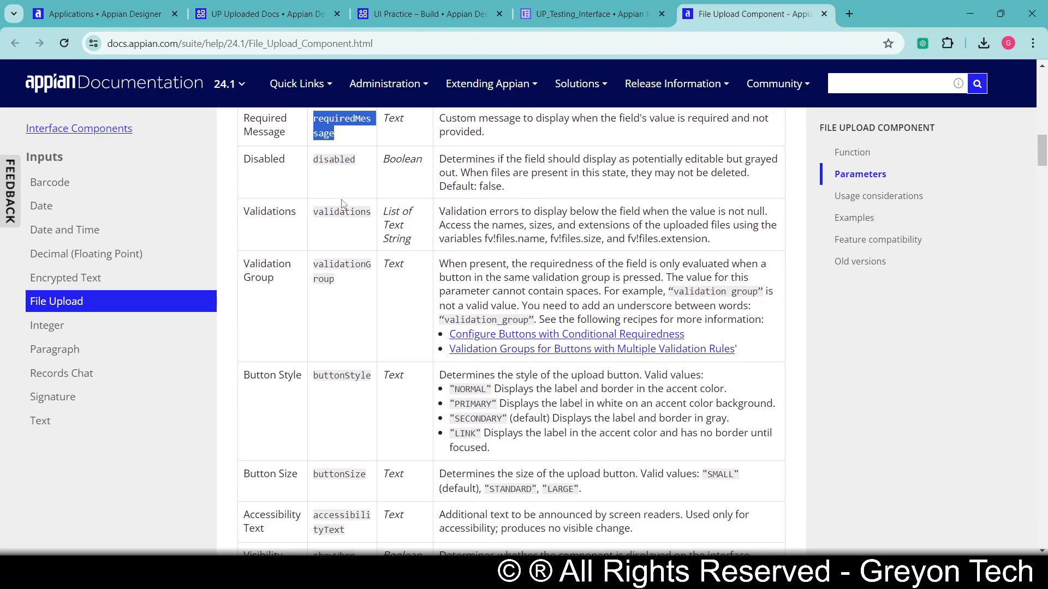
click(343, 203)
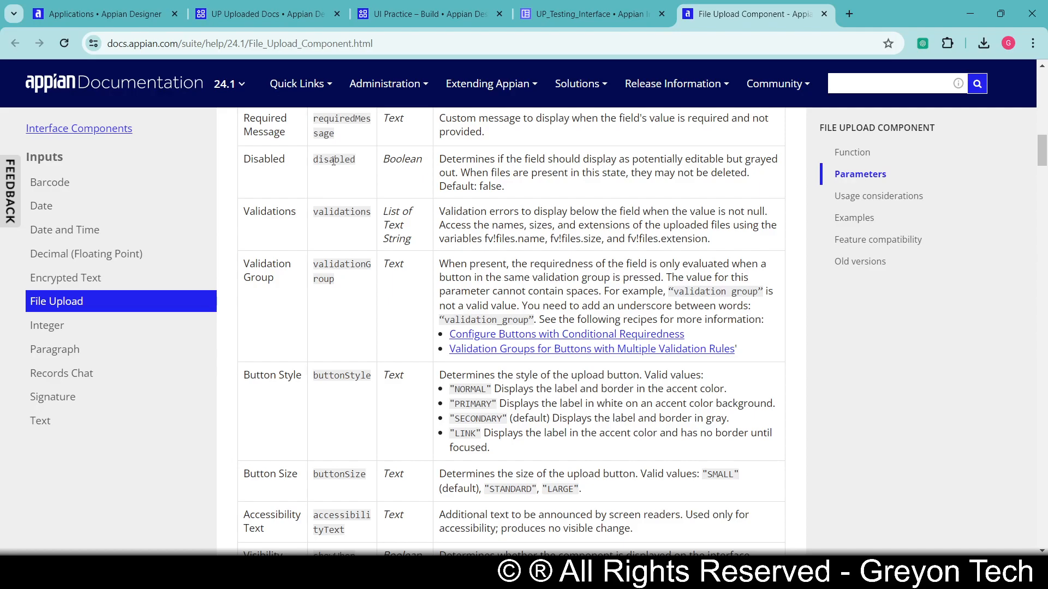
scroll(333, 161, down, 1)
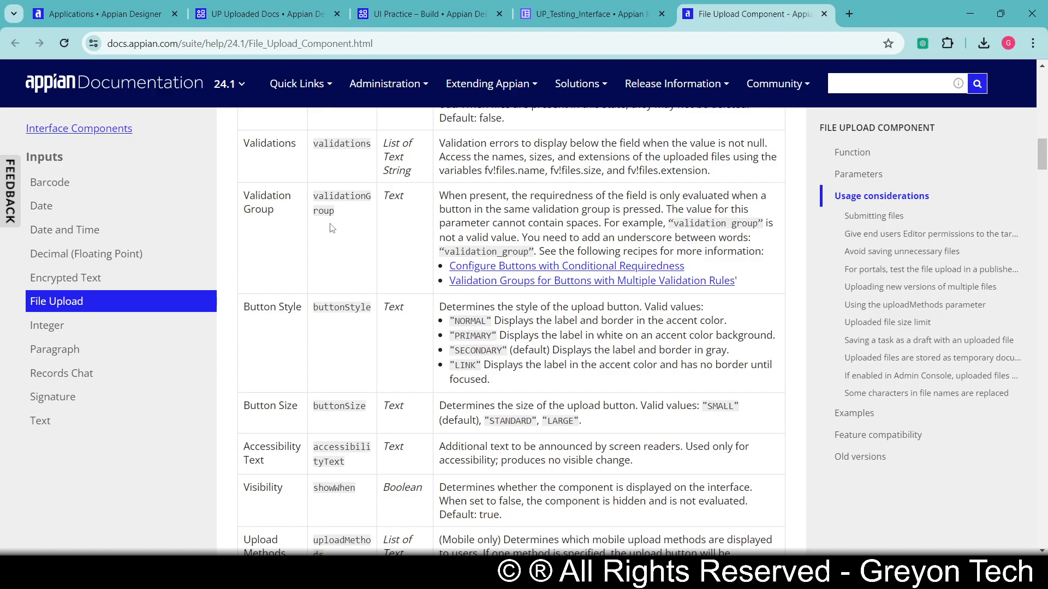
- Examine the documentation for the validationGroup, buttonStyle, buttonSize, accessibilityText and showWhen parameters
scroll(332, 228, down, 1)
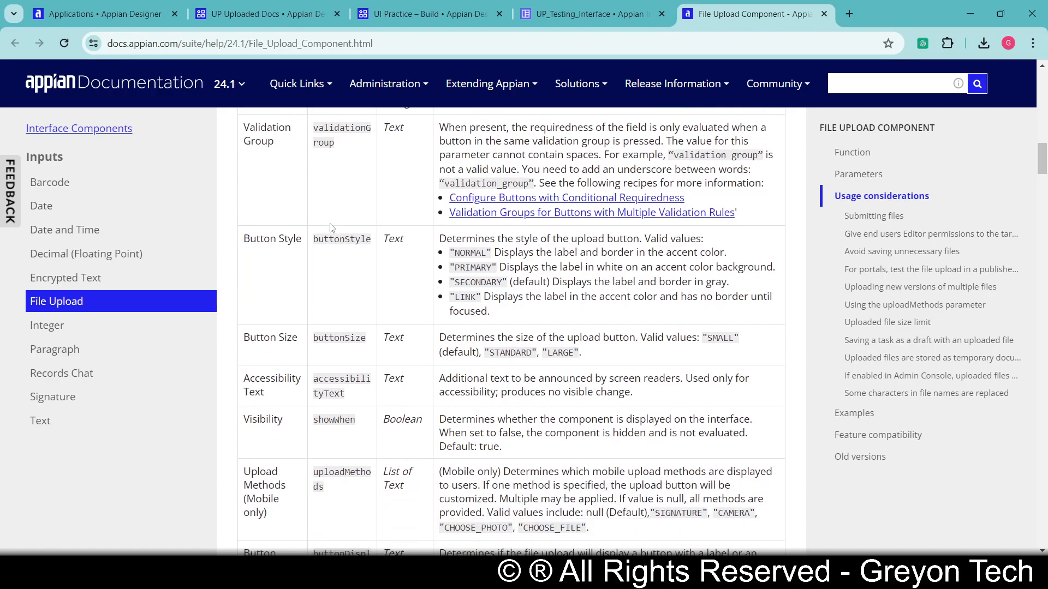
scroll(337, 215, up, 1)
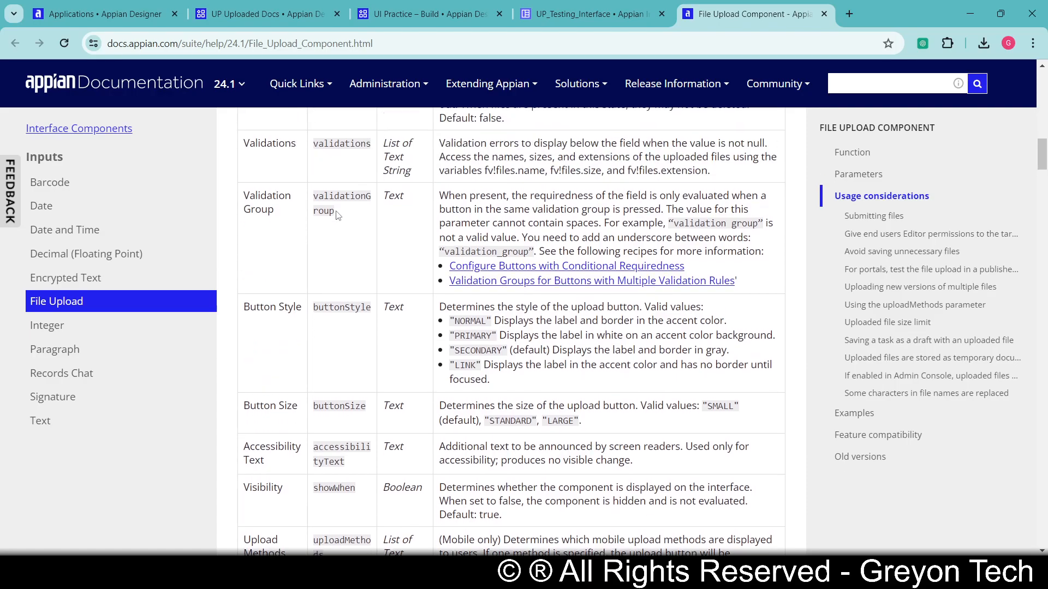
drag(313, 195, 338, 216)
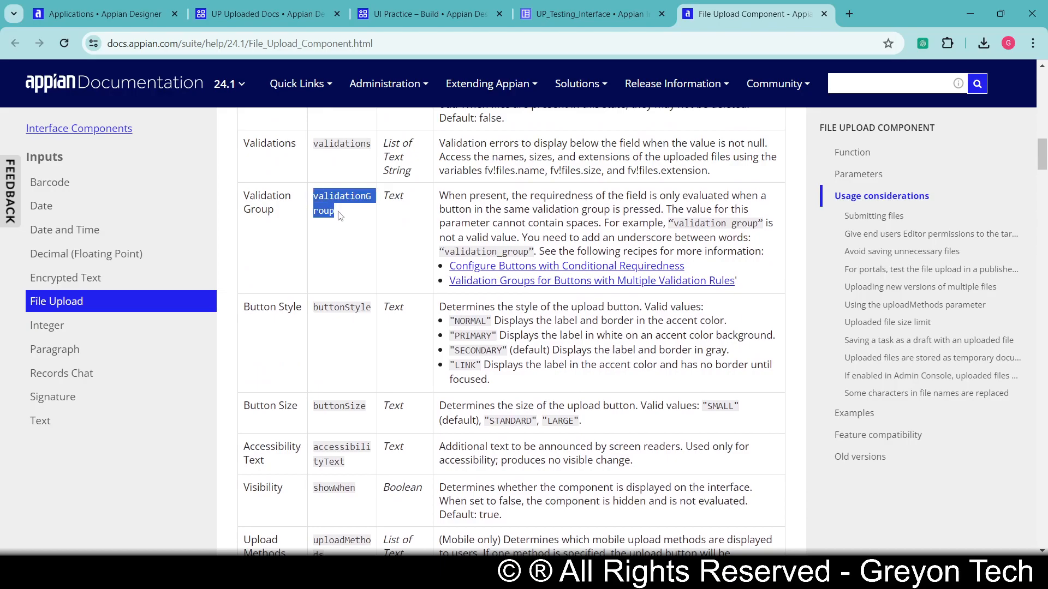
scroll(338, 216, down, 1)
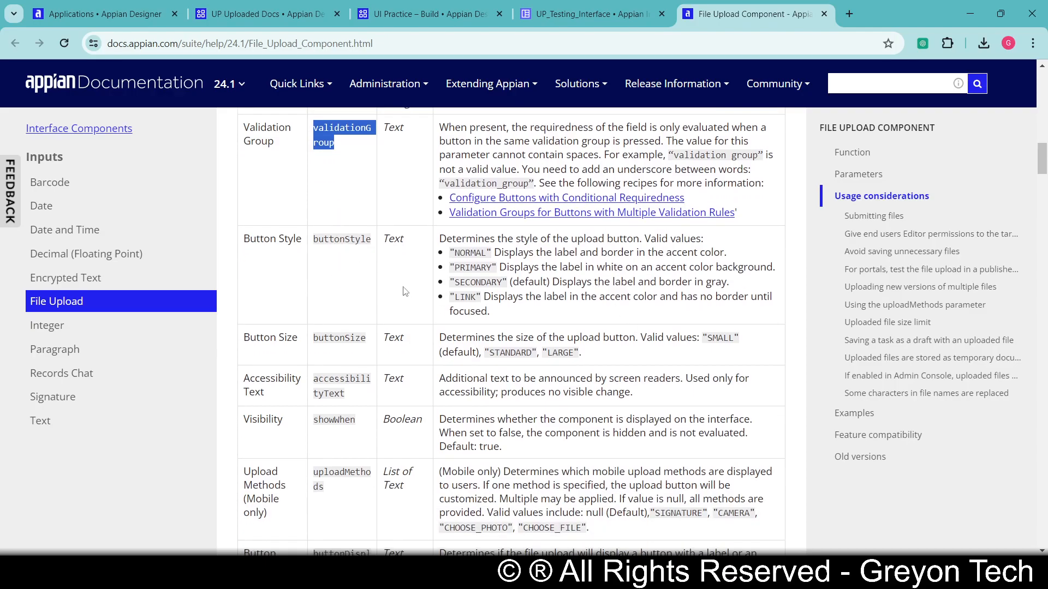
scroll(451, 271, down, 2)
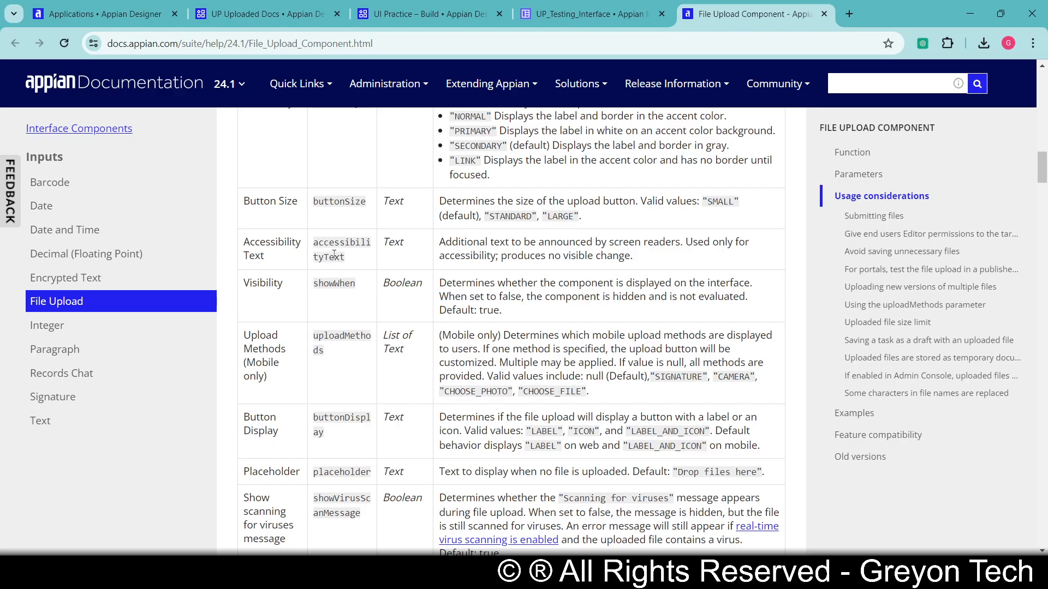
scroll(355, 254, down, 1)
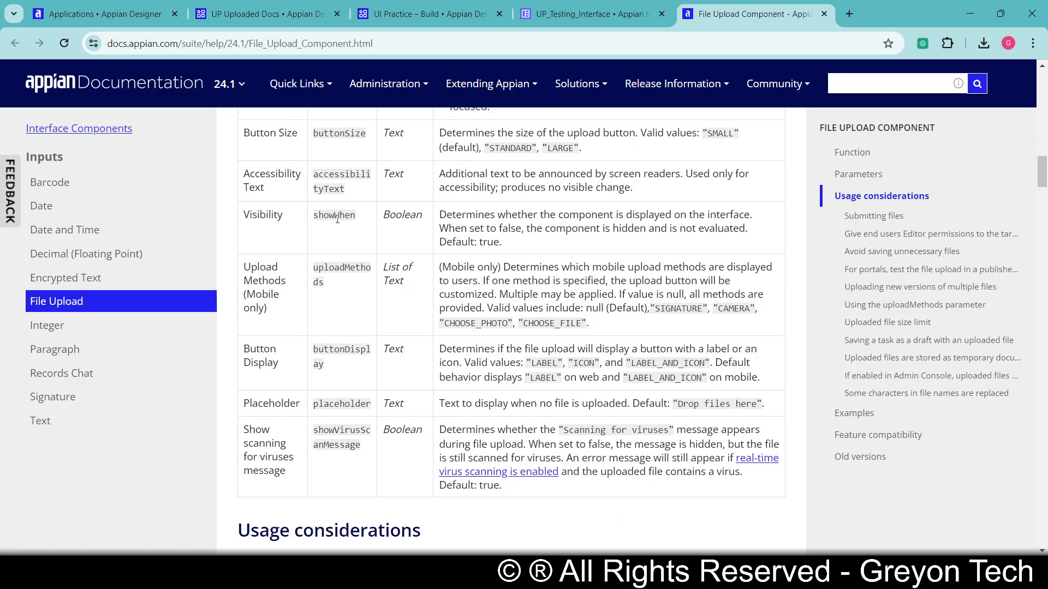
scroll(337, 219, down, 1)
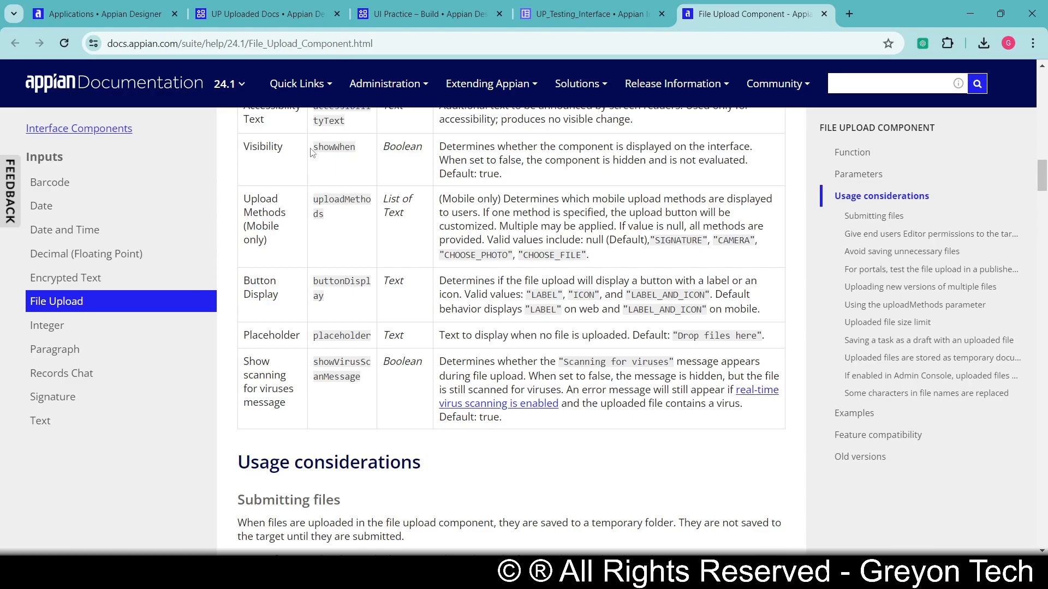
drag(312, 153, 367, 153)
click(342, 226)
- Glance at UP_Testing_Interface and return to the documentation to examine the uploadMethods parameter and its valid values
click(623, 7)
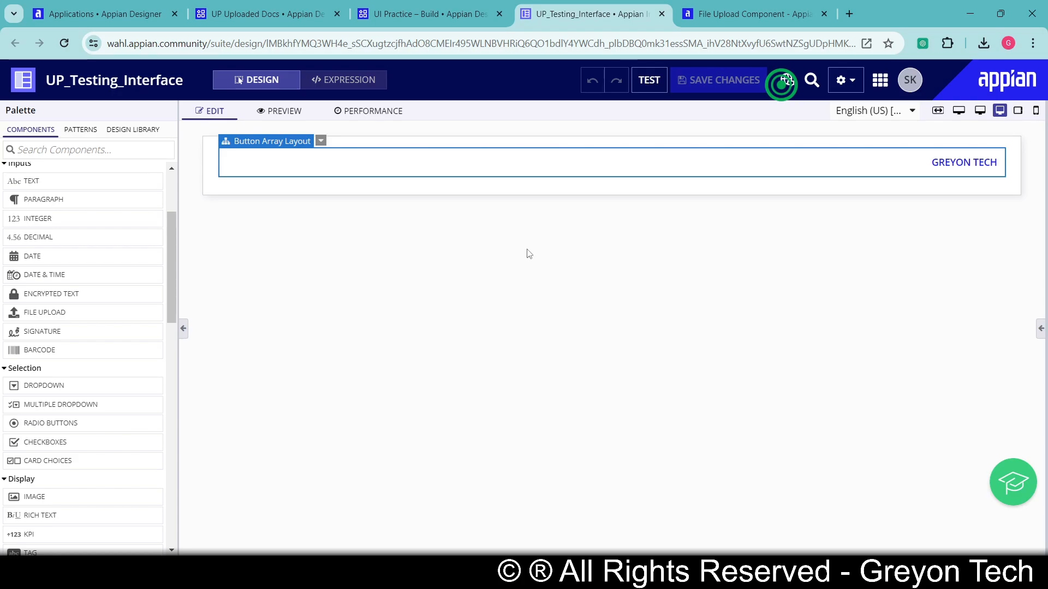
click(753, 14)
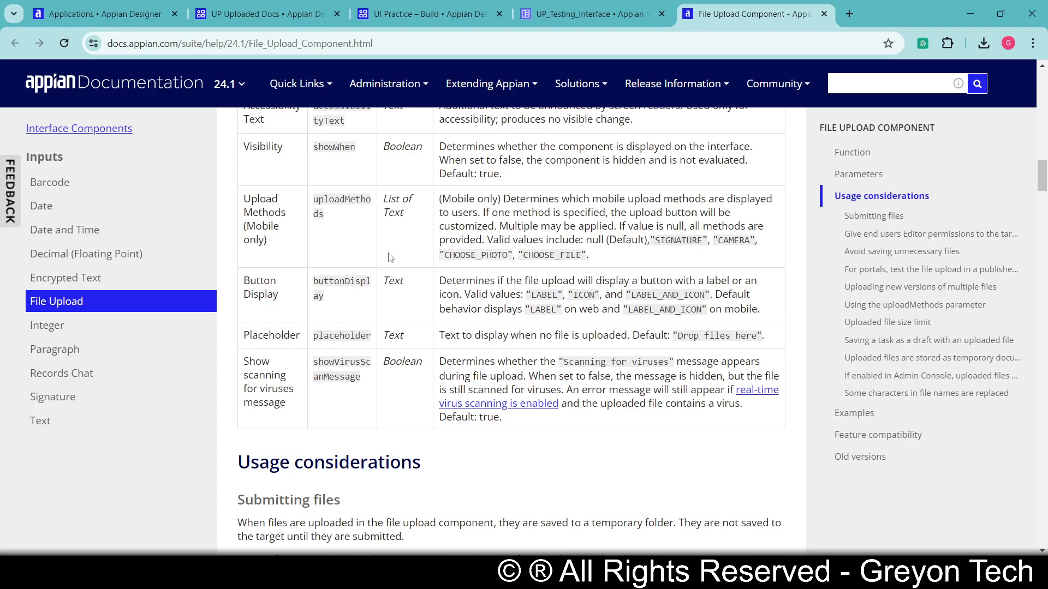
drag(446, 257, 507, 255)
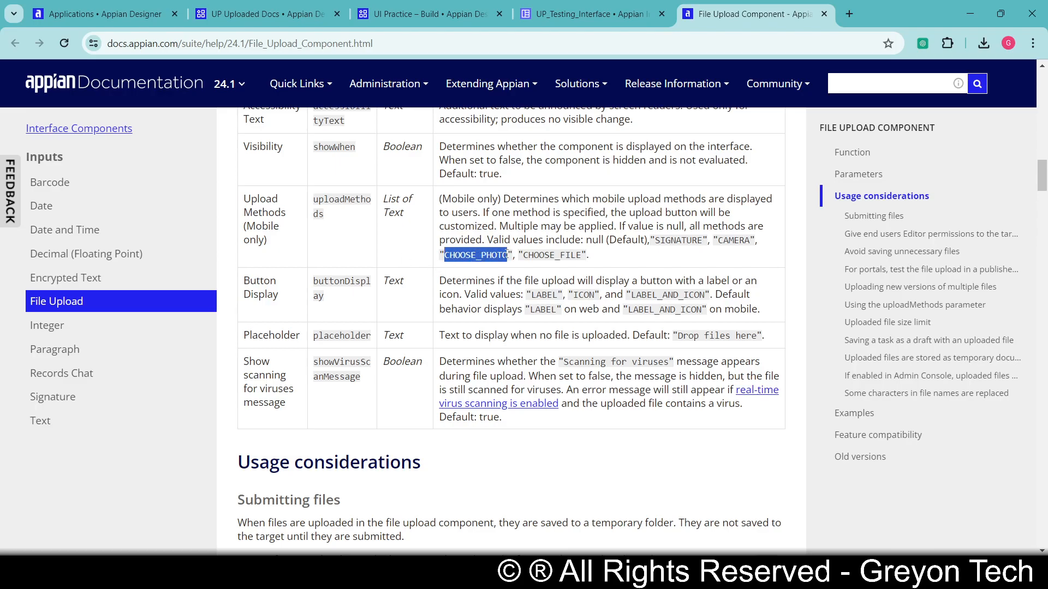
click(403, 260)
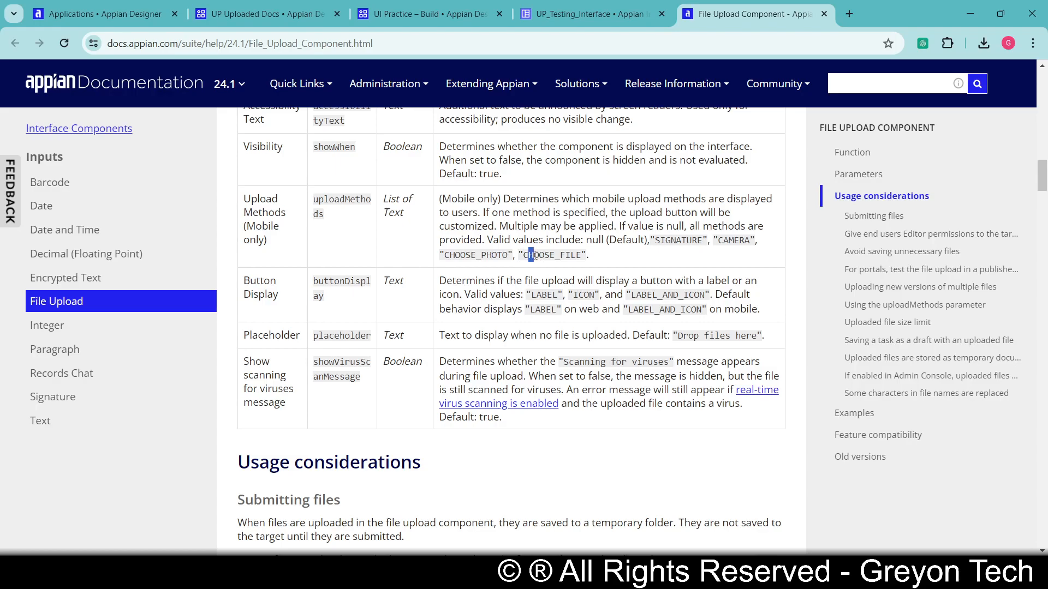
drag(528, 255, 582, 259)
click(585, 258)
drag(718, 244, 749, 240)
click(338, 242)
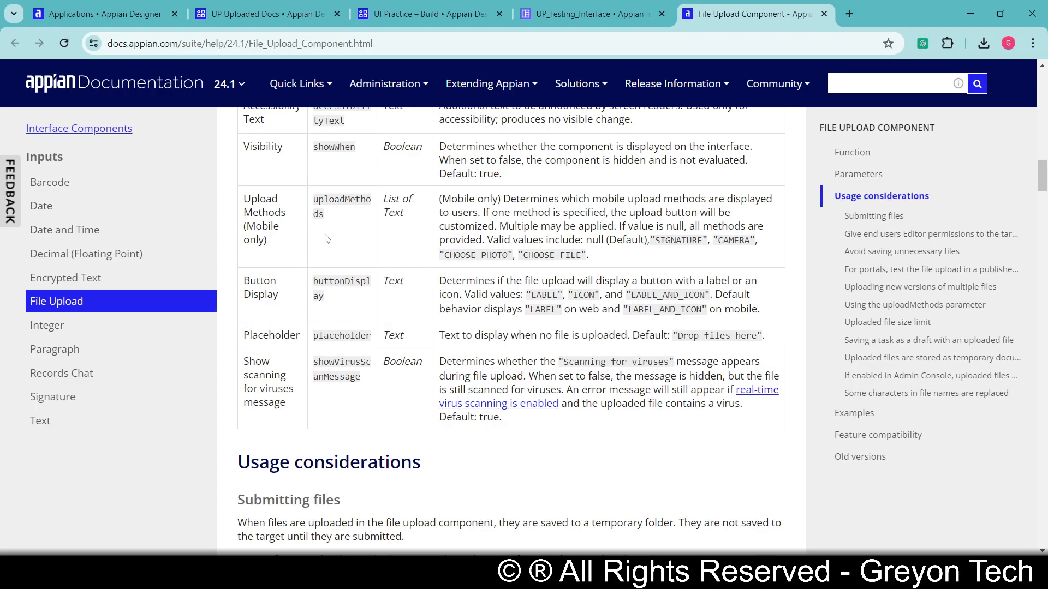
double_click(319, 200)
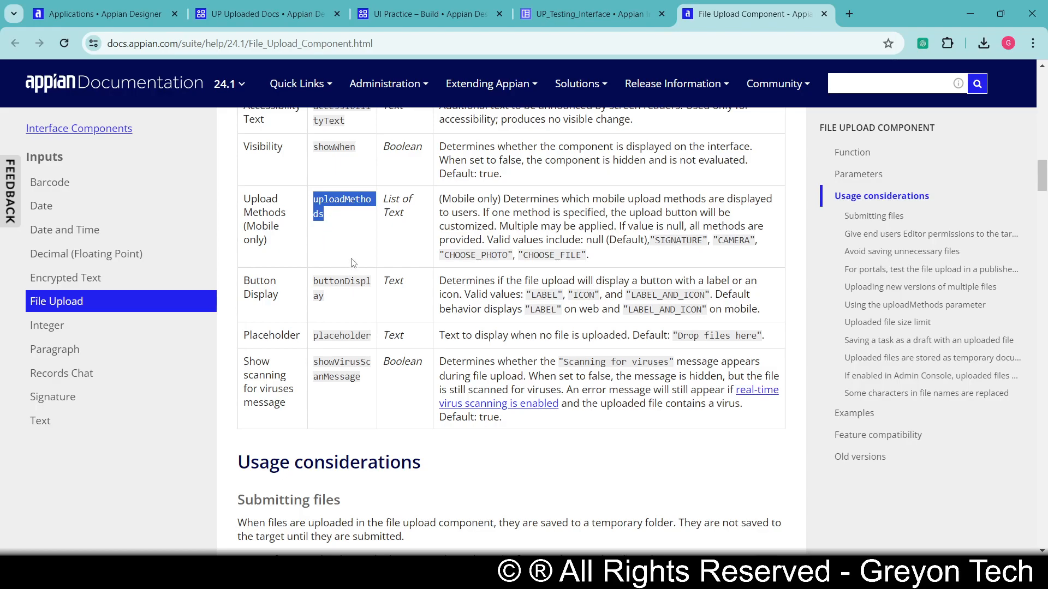
- Read the documentation for the buttonDisplay, placeholder and showVirusScanMessage parameters
scroll(351, 266, down, 1)
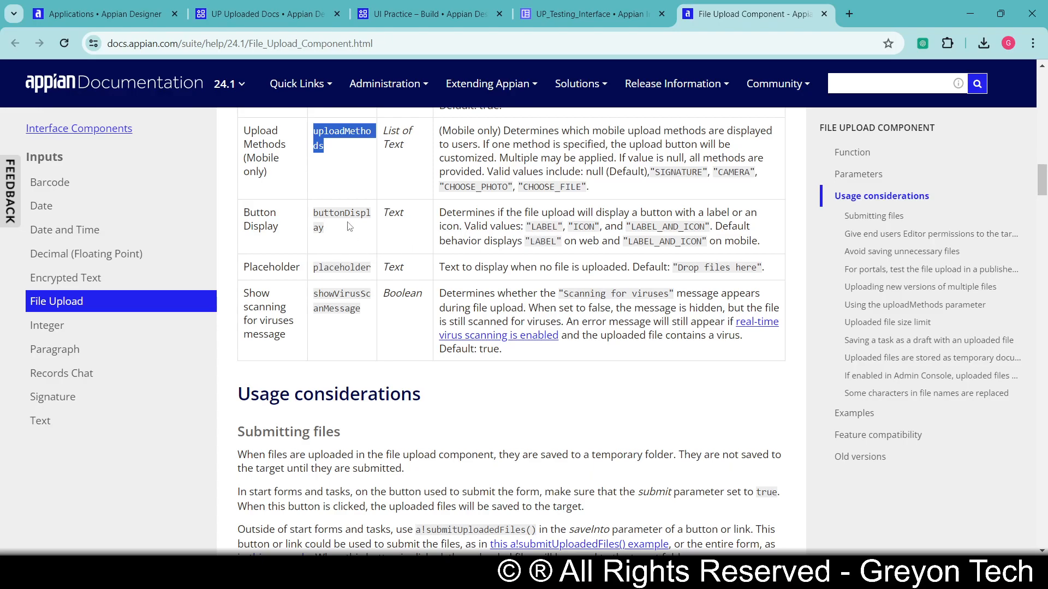
scroll(319, 209, down, 1)
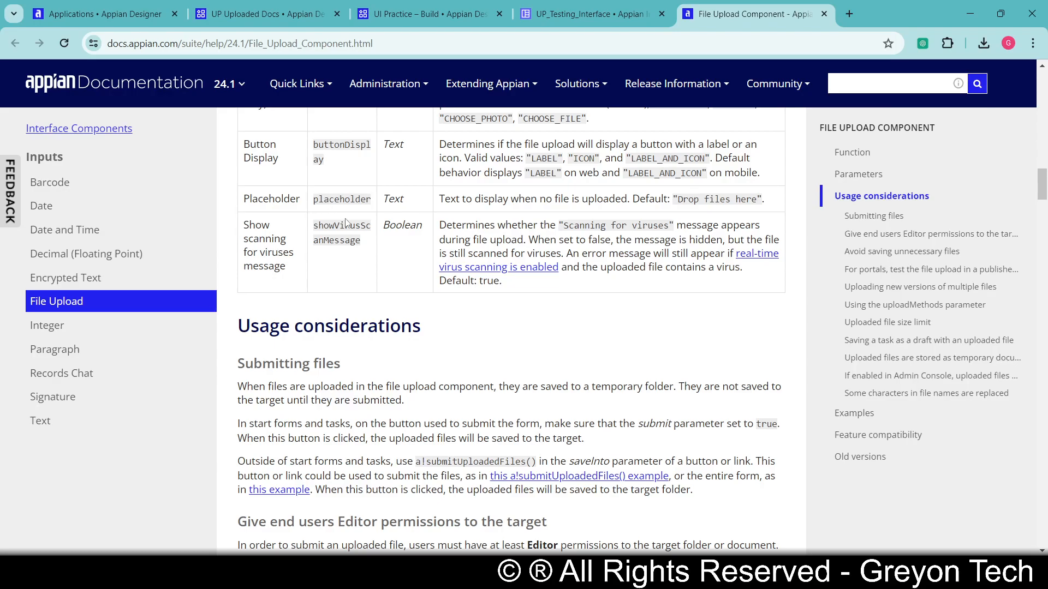
scroll(346, 222, down, 1)
scroll(344, 224, up, 1)
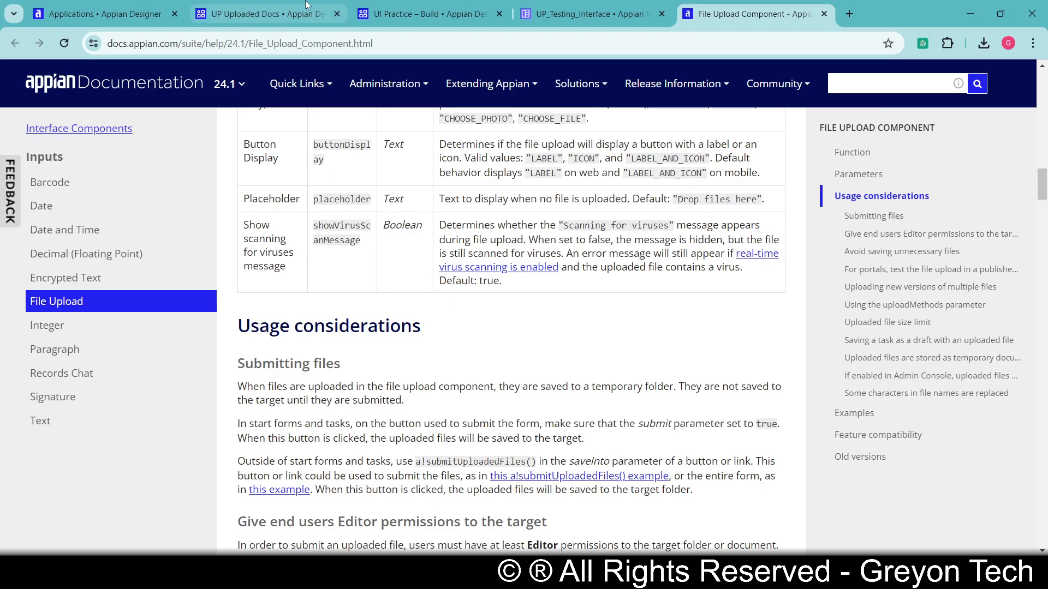
- View the UP Uploaded Docs folder and return to the File Upload documentation to skim its usage considerations
click(392, 10)
click(285, 8)
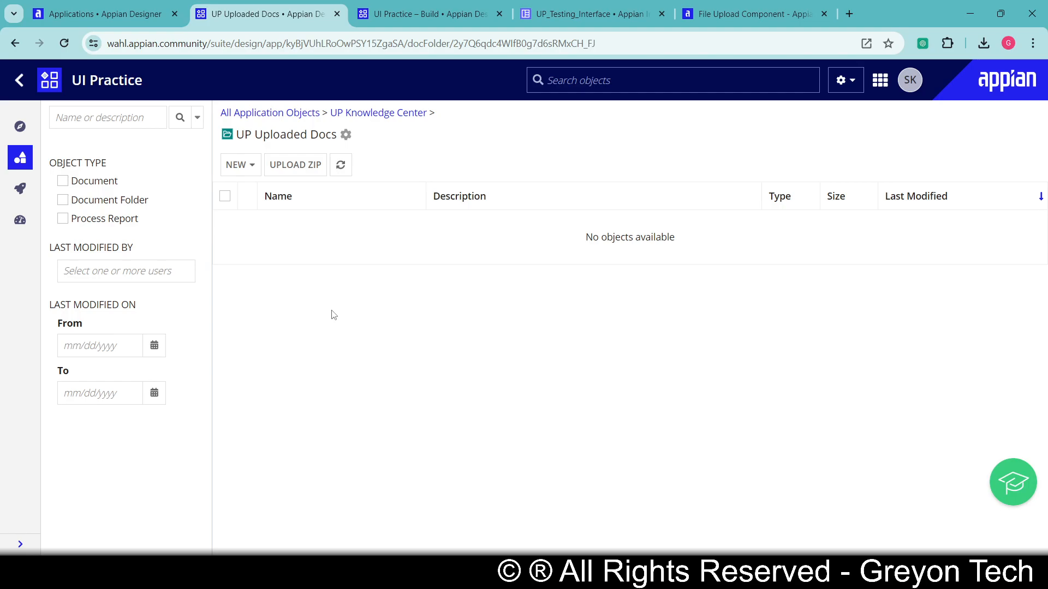
click(793, 9)
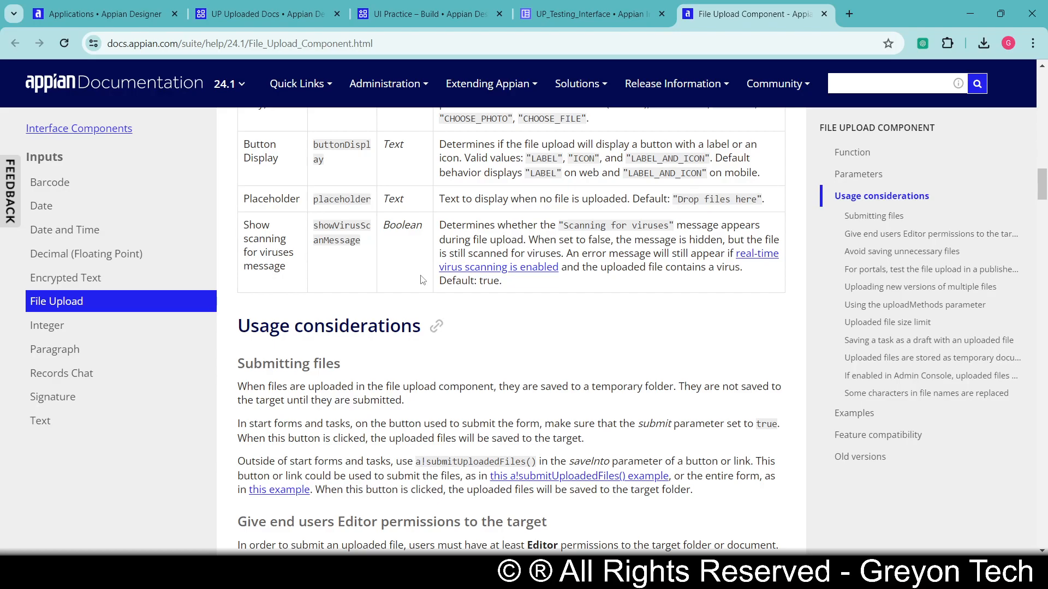
scroll(423, 280, down, 4)
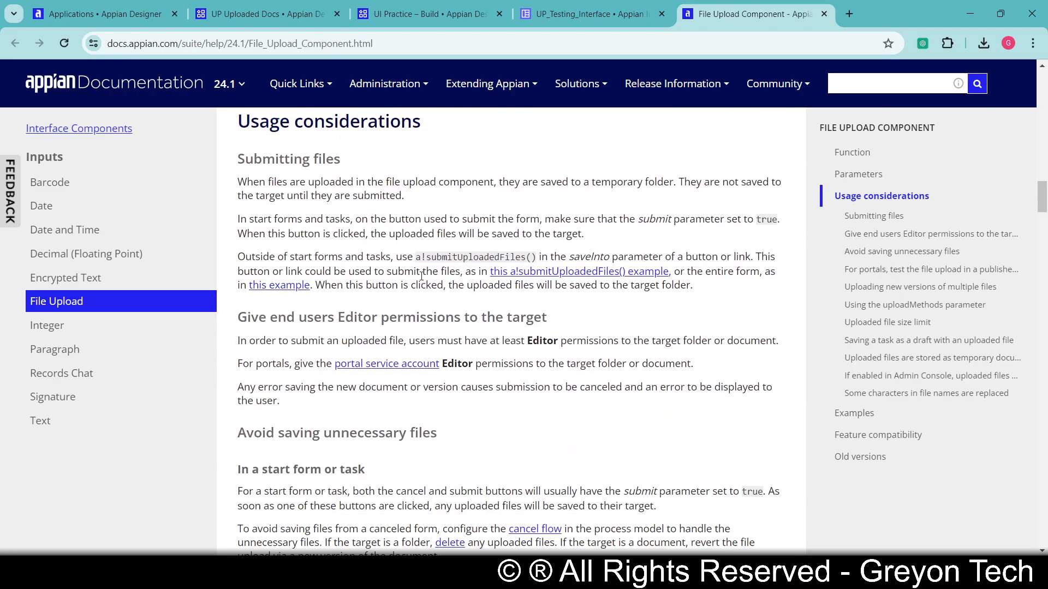
scroll(422, 277, down, 15)
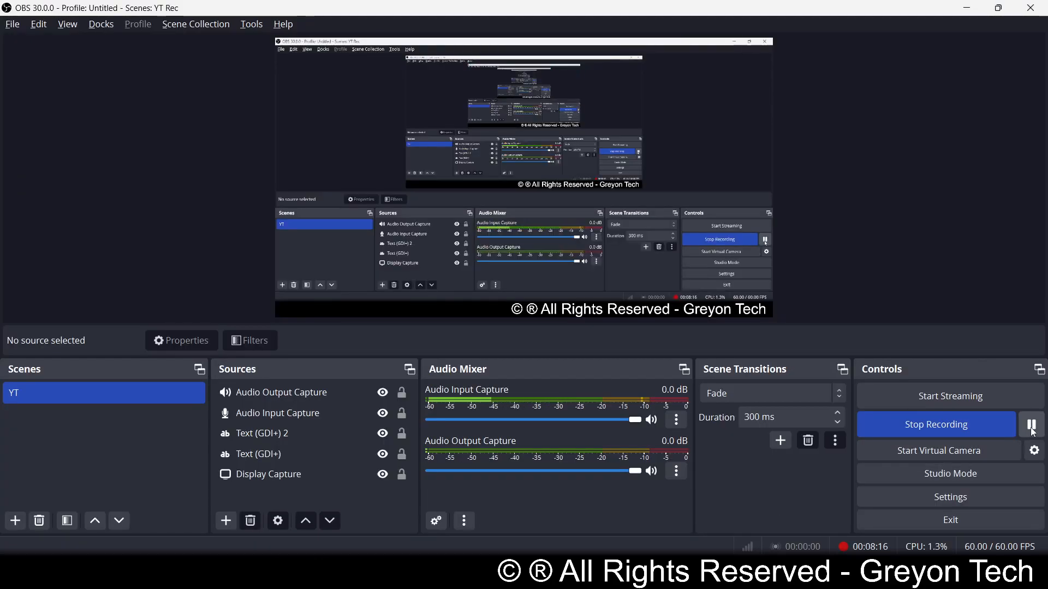
click(1031, 358)
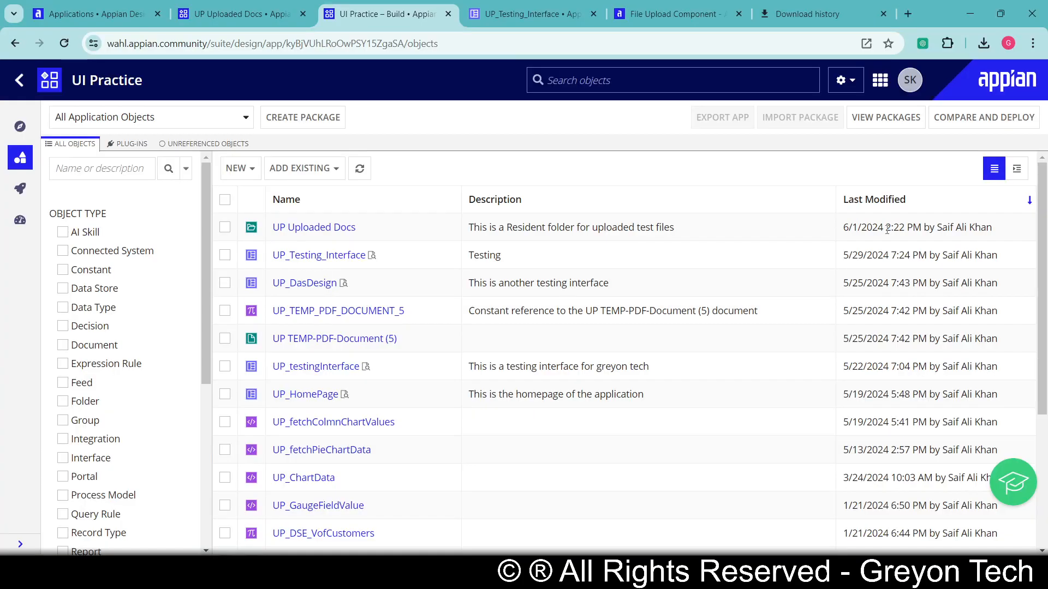
click(525, 13)
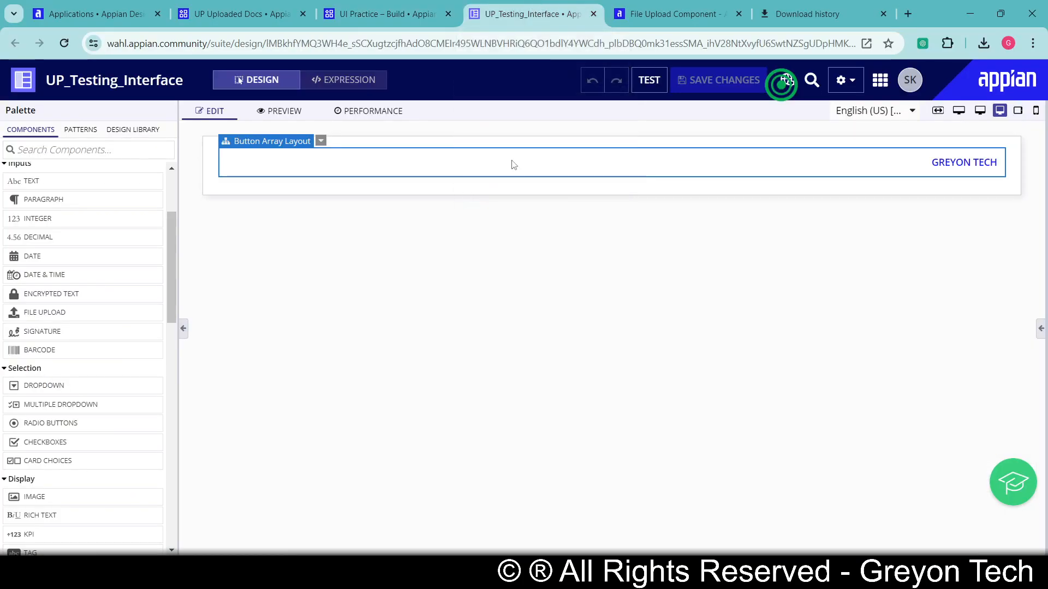
key(ctrl+Tab)
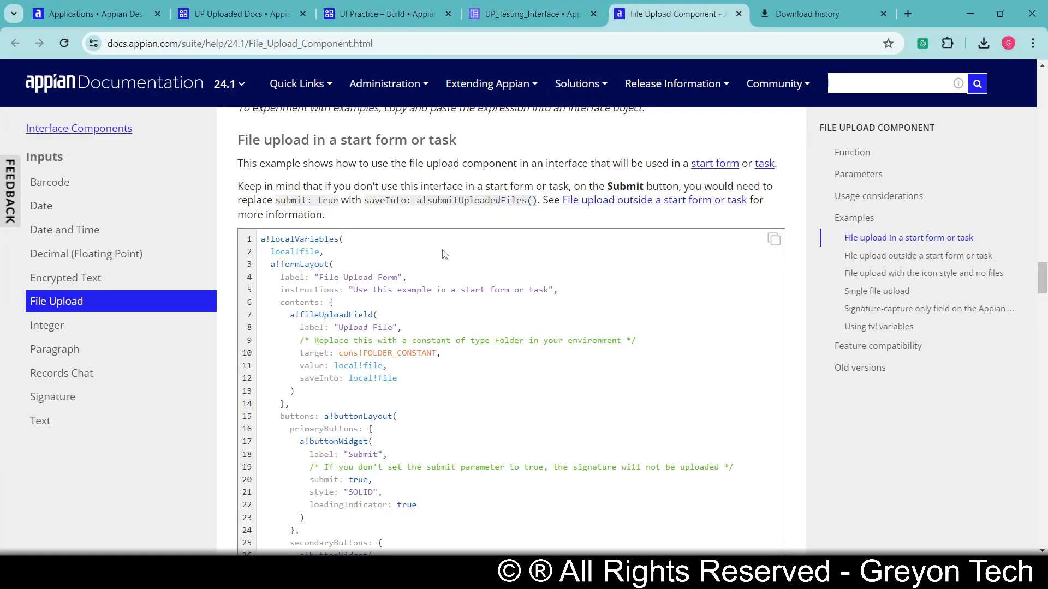
- Examine the documentation's example code for a file upload in a start form or task
scroll(445, 254, up, 7)
scroll(444, 251, down, 4)
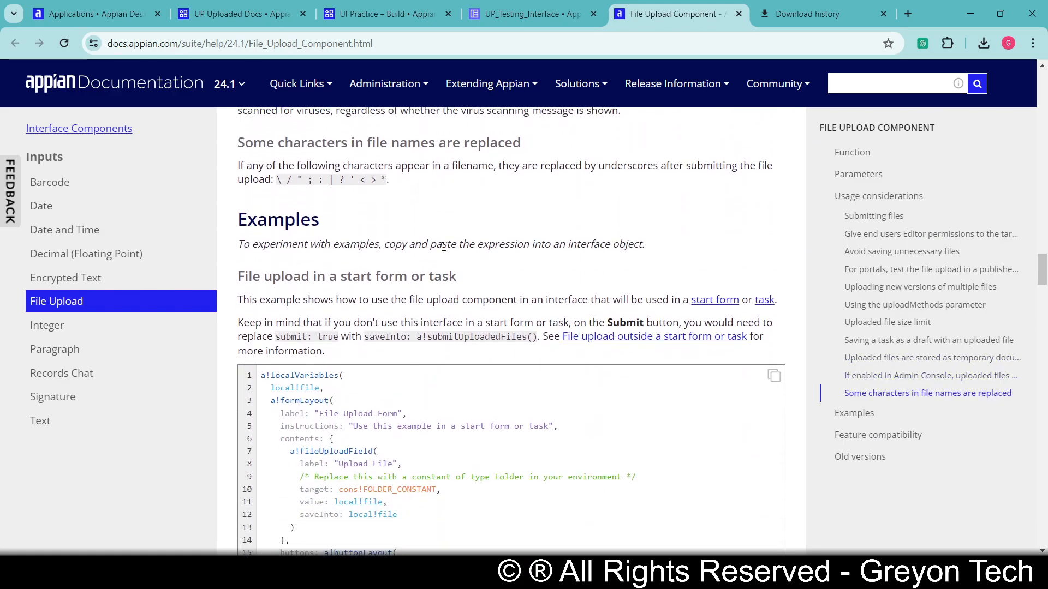
scroll(448, 272, down, 5)
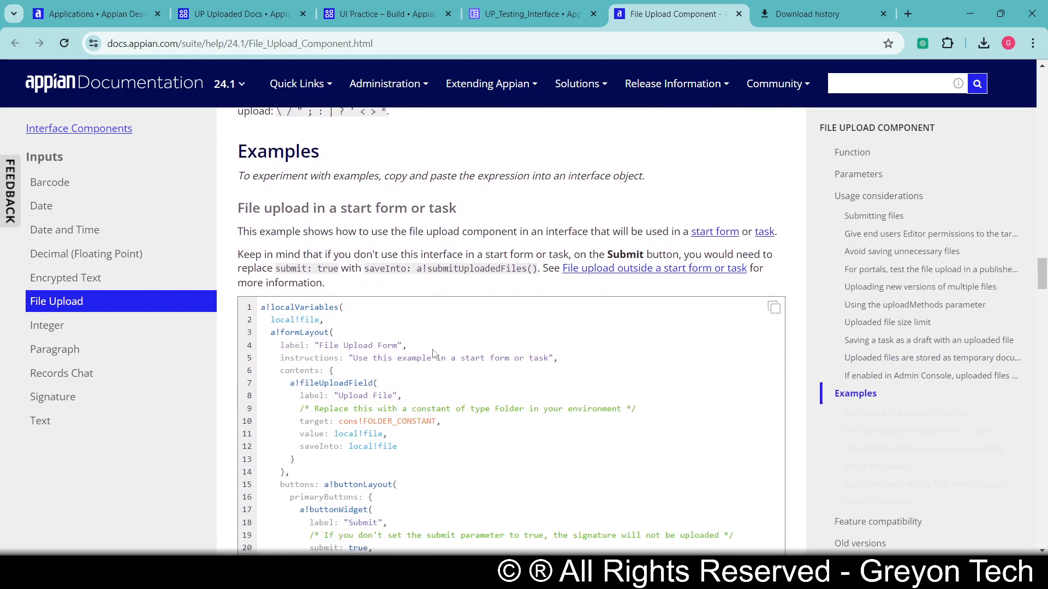
scroll(426, 324, up, 1)
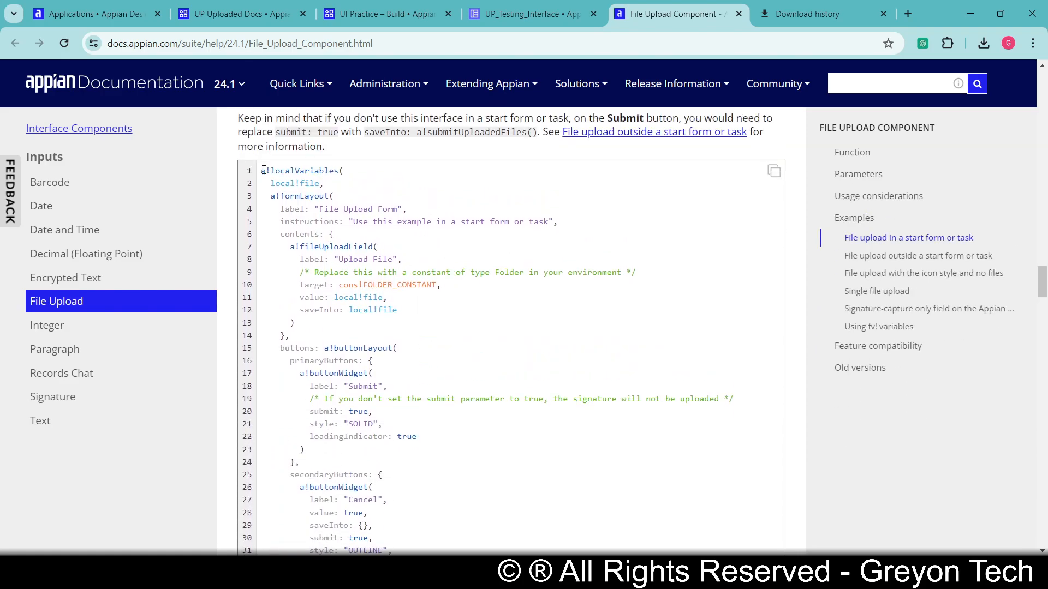
scroll(339, 363, down, 3)
scroll(342, 366, up, 2)
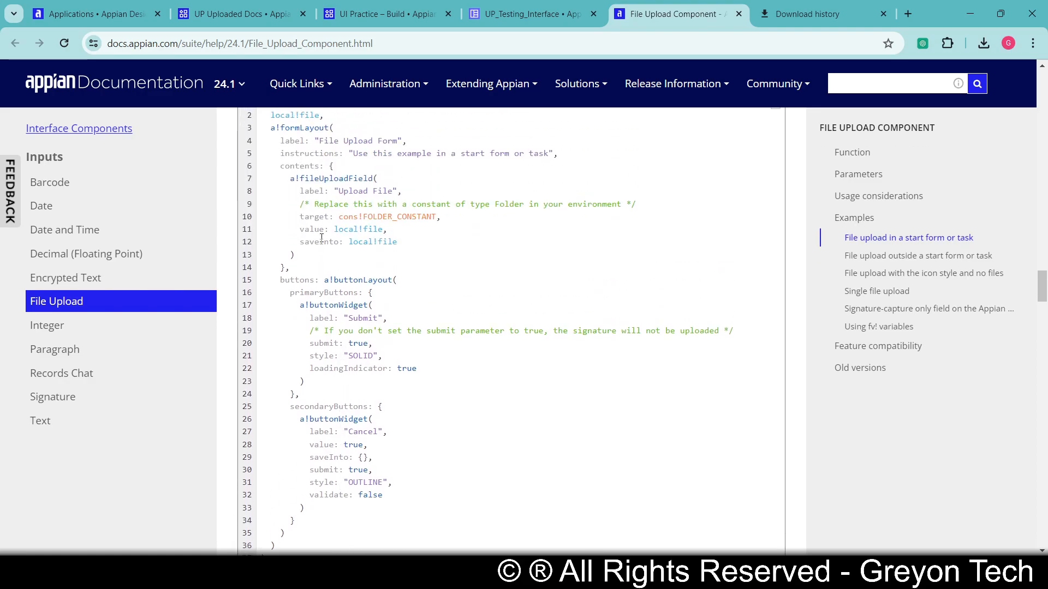
scroll(323, 249, down, 4)
- Browse the remaining File Upload examples, from uploading outside a start form through single file upload to the file validations
scroll(323, 251, down, 5)
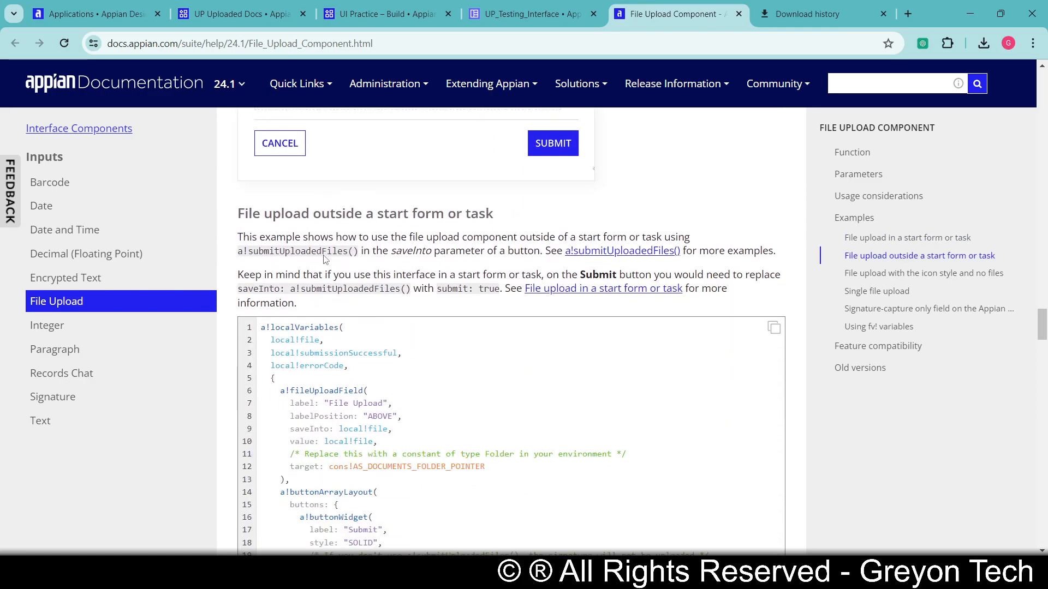
scroll(352, 380, down, 11)
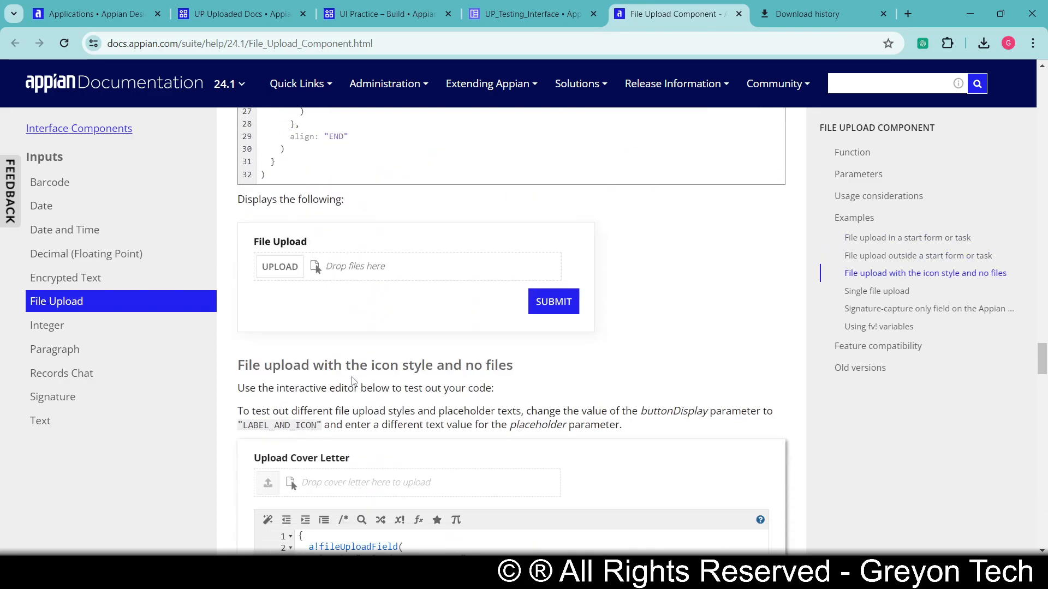
scroll(352, 381, down, 12)
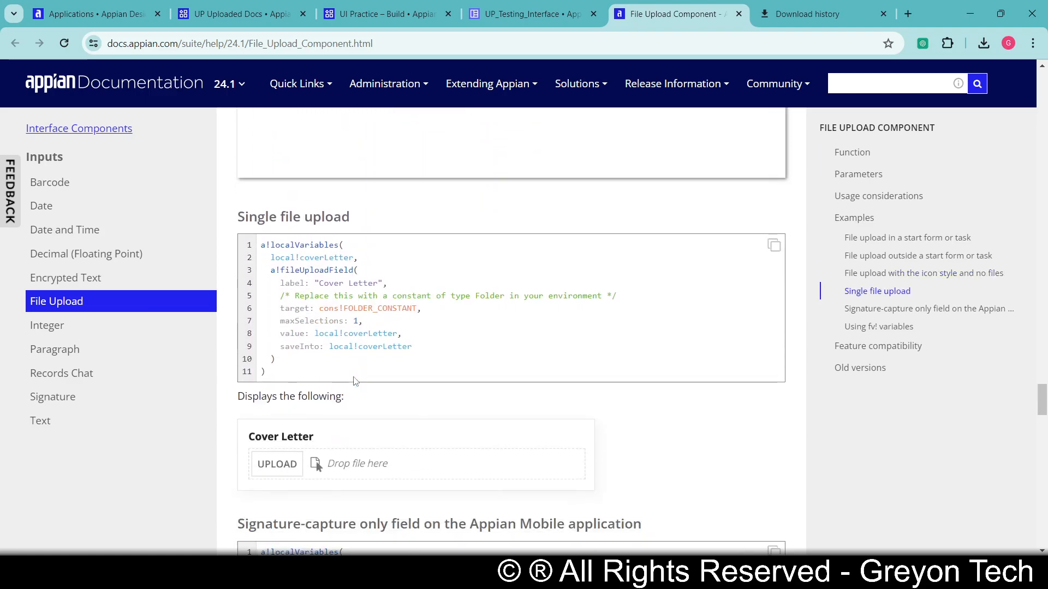
scroll(354, 381, down, 12)
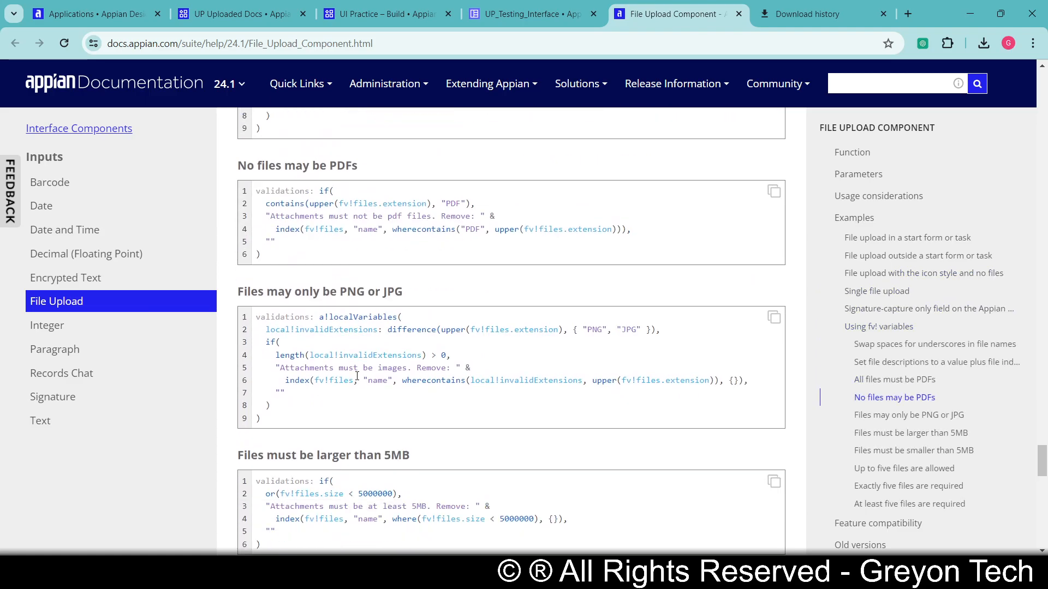
- Copy the "File upload in a start form or task" example code and replace the whole UP_Testing_Interface expression with it
scroll(357, 376, up, 20)
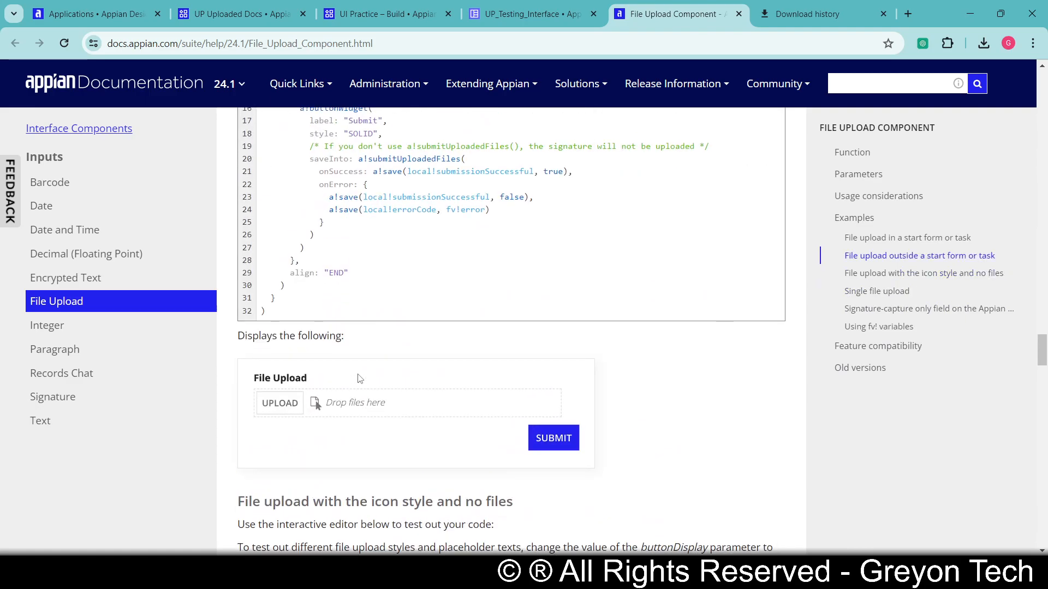
scroll(360, 378, up, 15)
scroll(743, 234, down, 5)
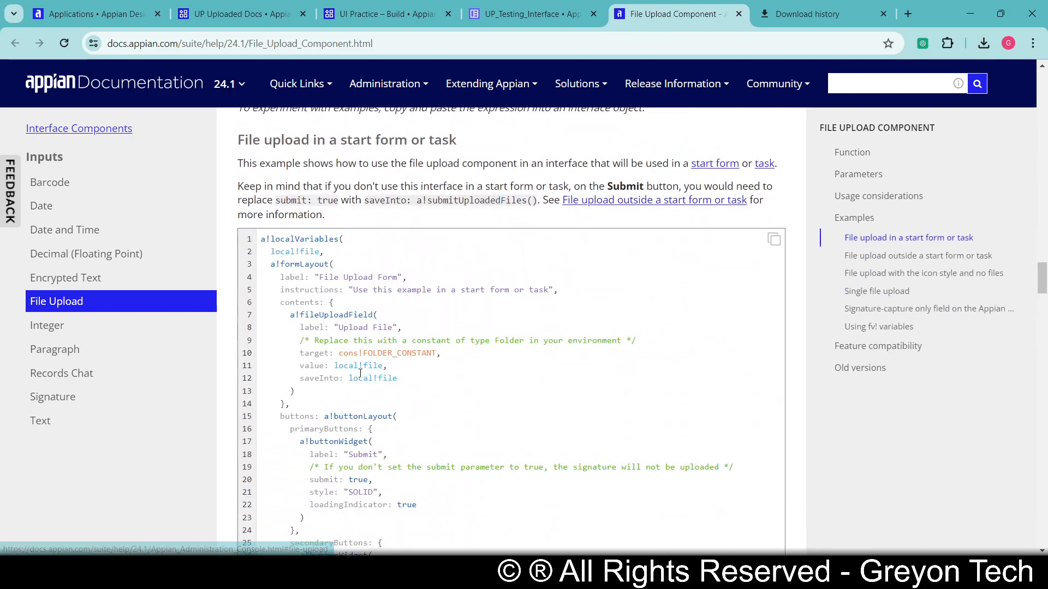
click(774, 239)
click(530, 13)
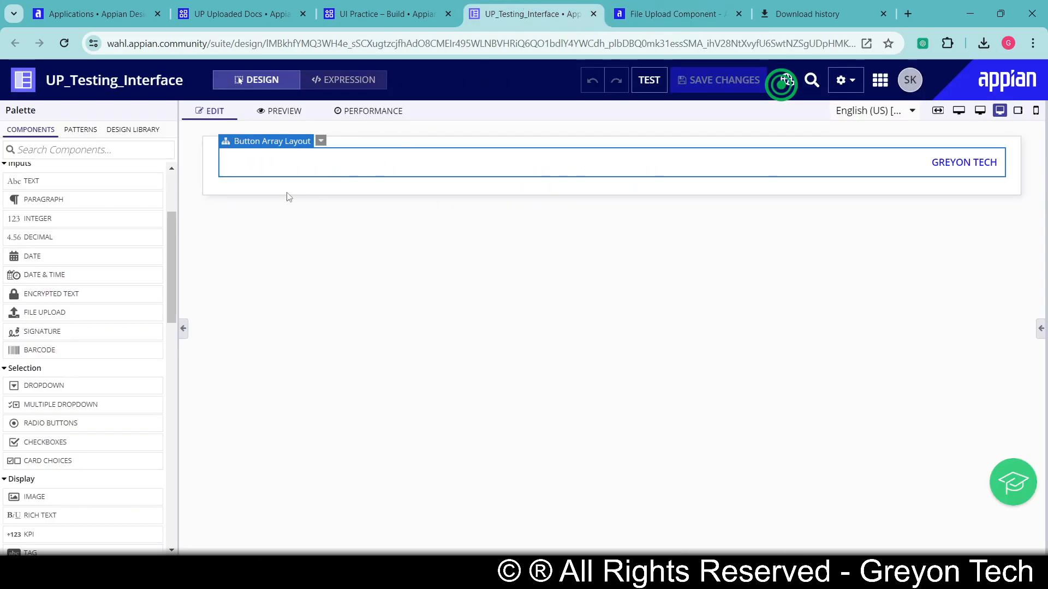
click(343, 83)
click(281, 265)
key(ctrl+a)
key(ctrl+v)
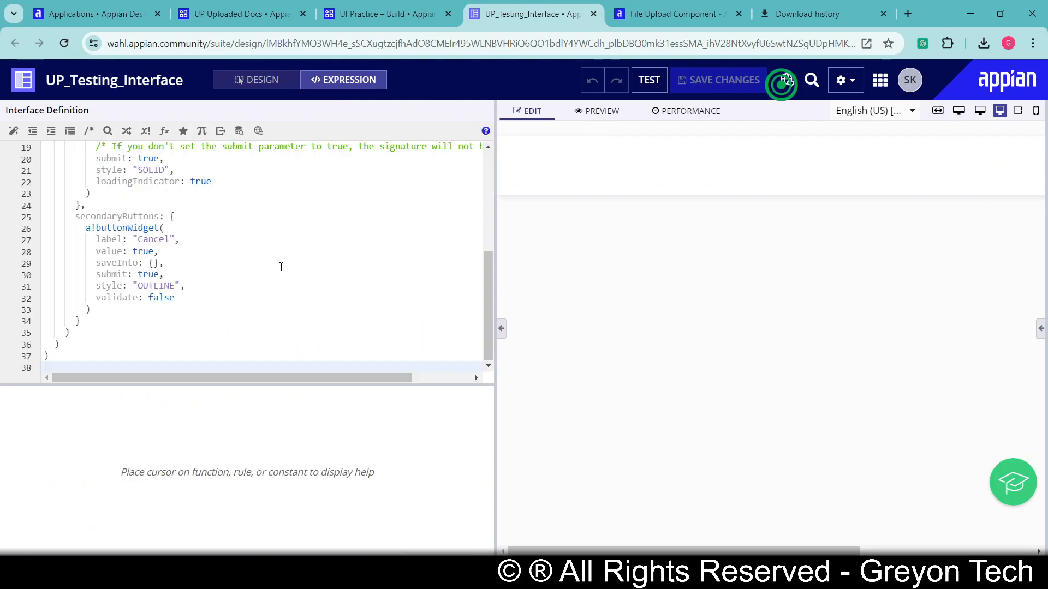
- Examine the upload field's target parameter and its comment about replacing the cons!FOLDER_CONSTANT placeholder in the pasted expression
scroll(295, 275, up, 5)
click(296, 276)
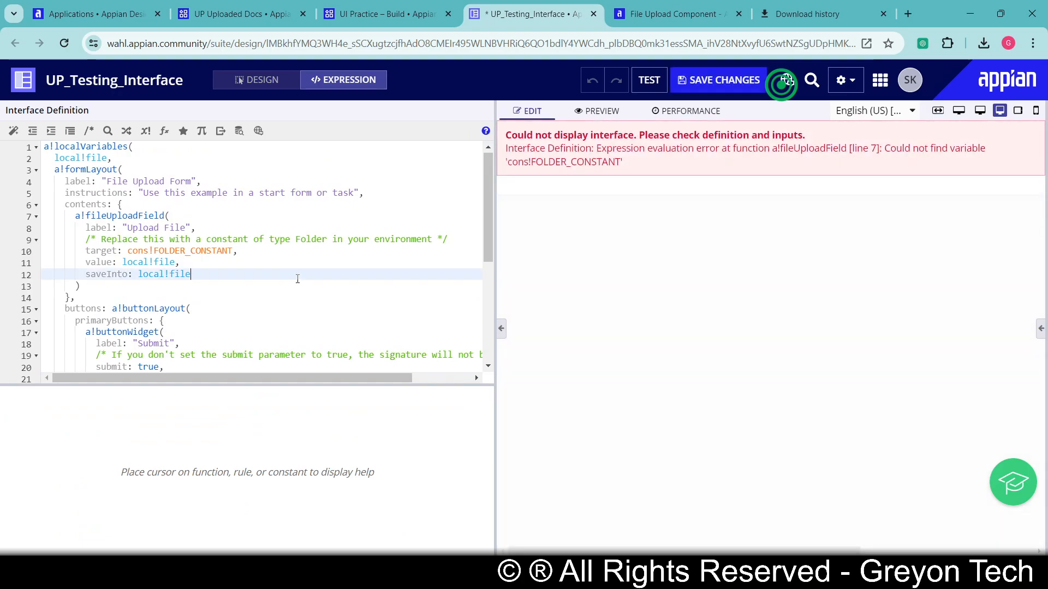
drag(88, 239, 446, 239)
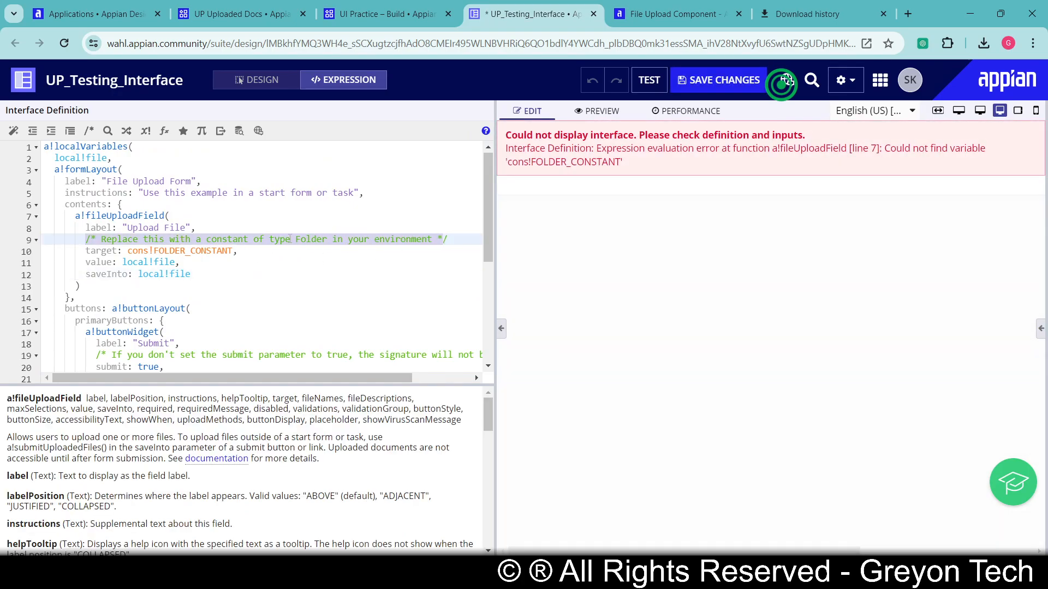
key(Down)
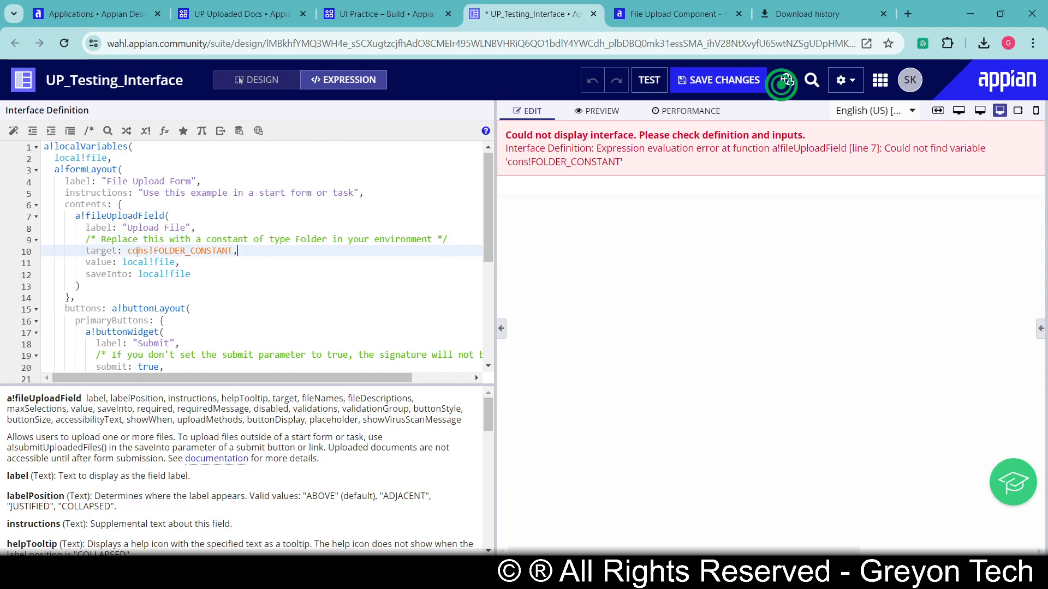
drag(128, 251, 232, 251)
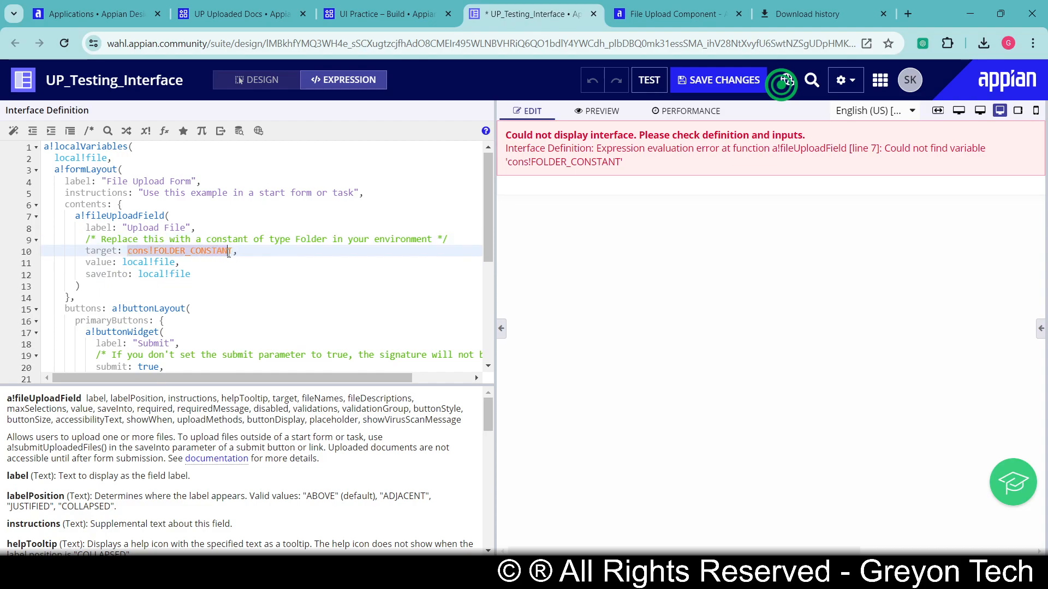
click(257, 4)
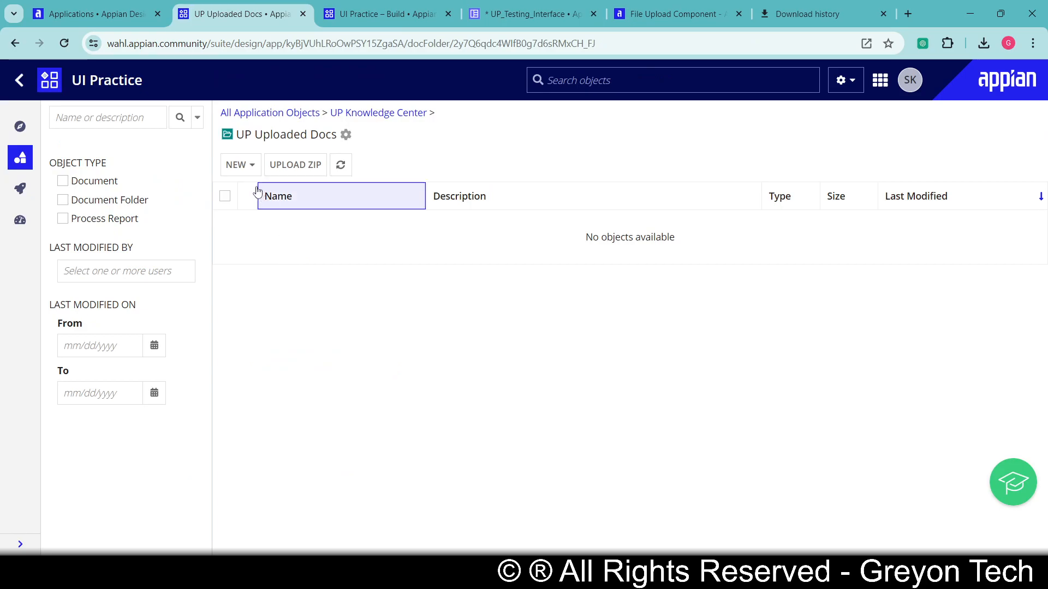
click(240, 165)
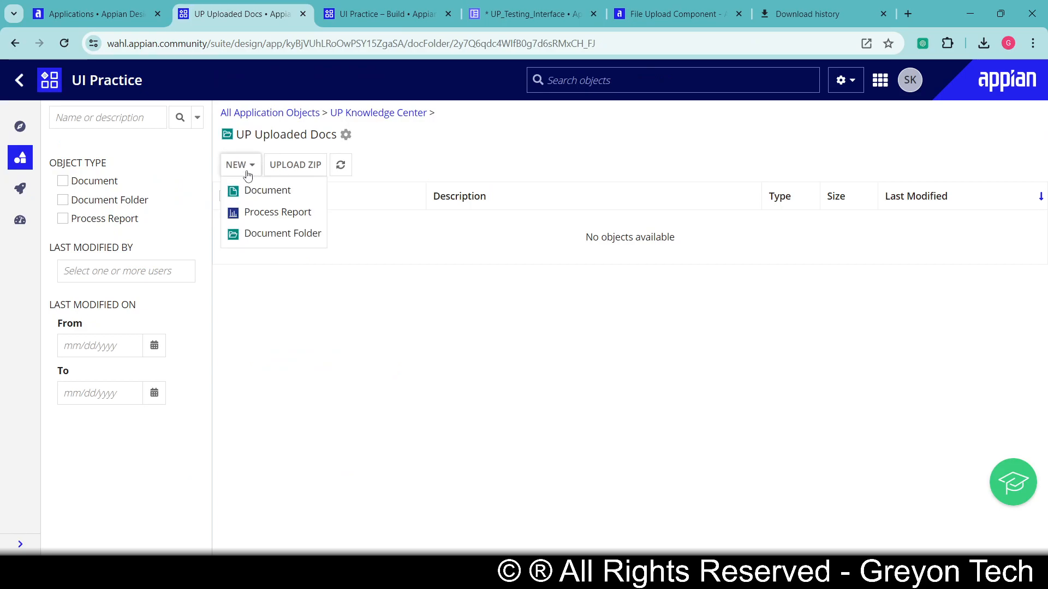
click(244, 162)
- Start a new constant from scratch in the UI Practice application and name it UP_DF_UPLOADED_FILES
click(336, 11)
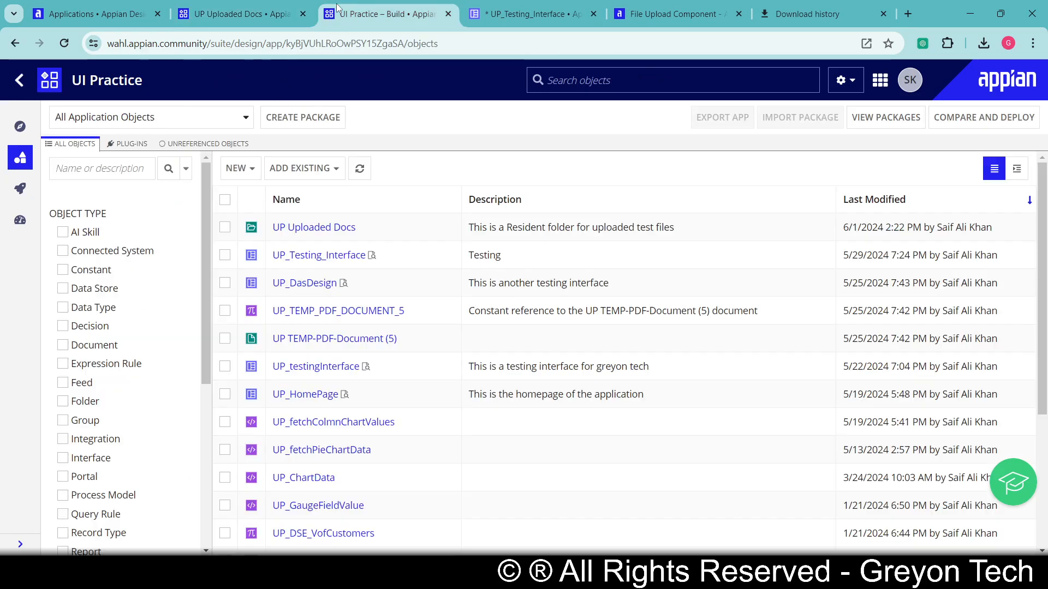
click(237, 168)
scroll(264, 391, down, 3)
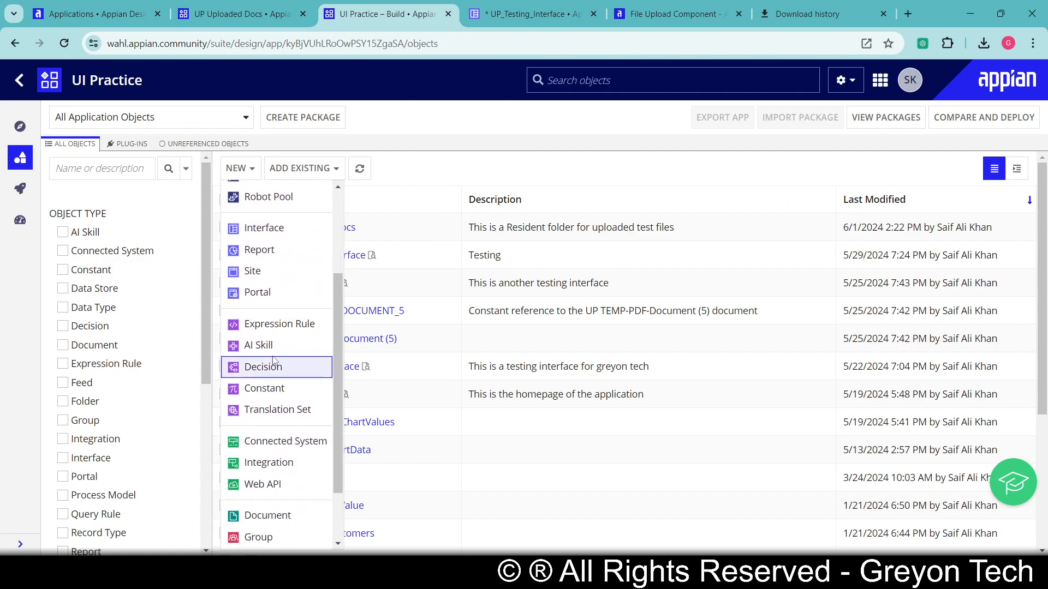
click(667, 302)
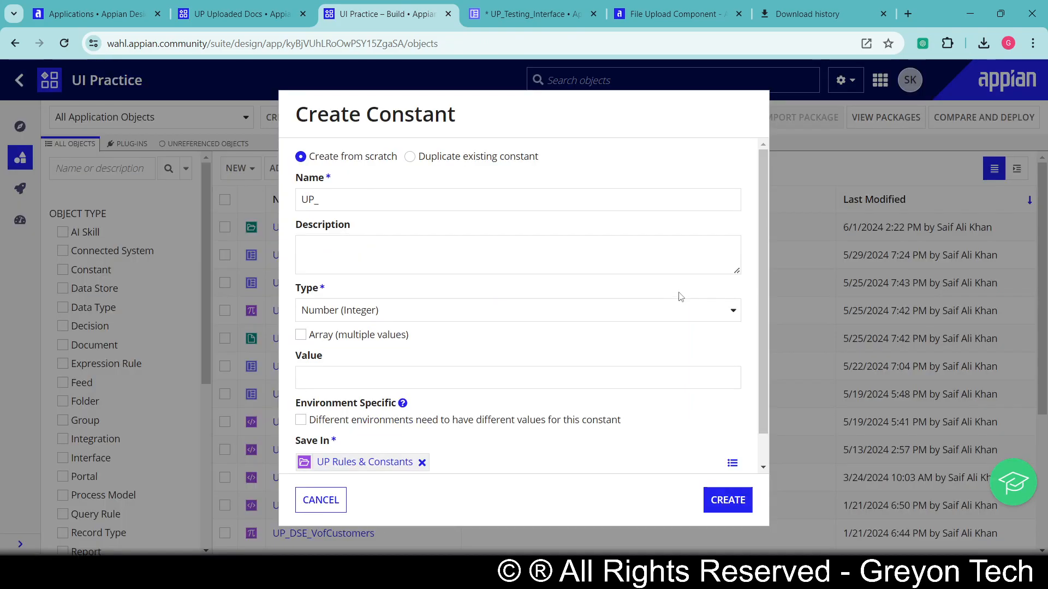
click(442, 190)
text(DF)
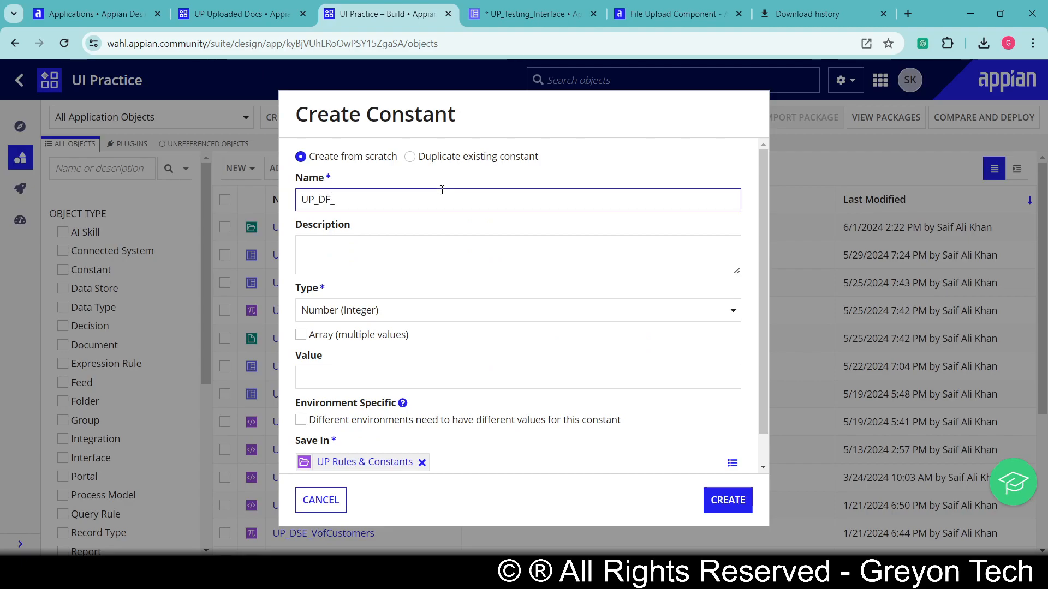
text(_UPLOA)
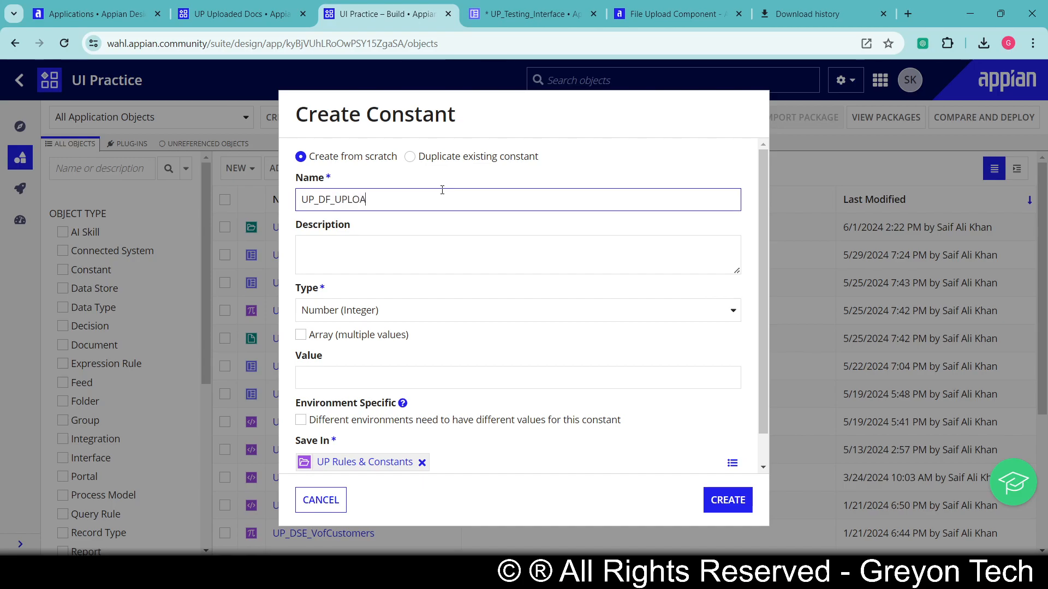
text(DED_FILES)
- Set the constant's type to Folder and its value to UP Uploaded Docs from the UP Knowledge Center
click(462, 319)
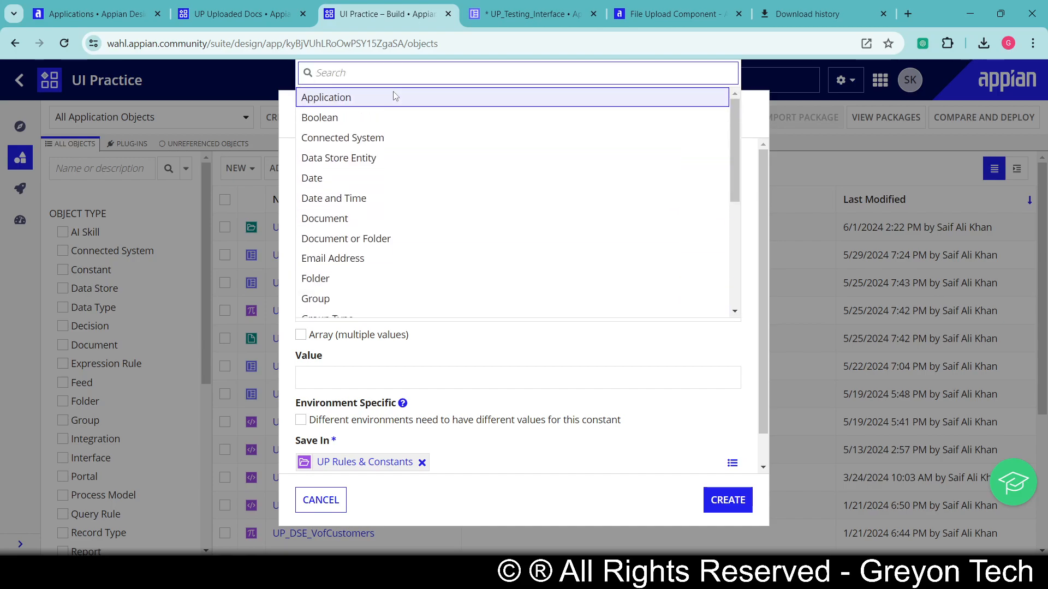
text(folder)
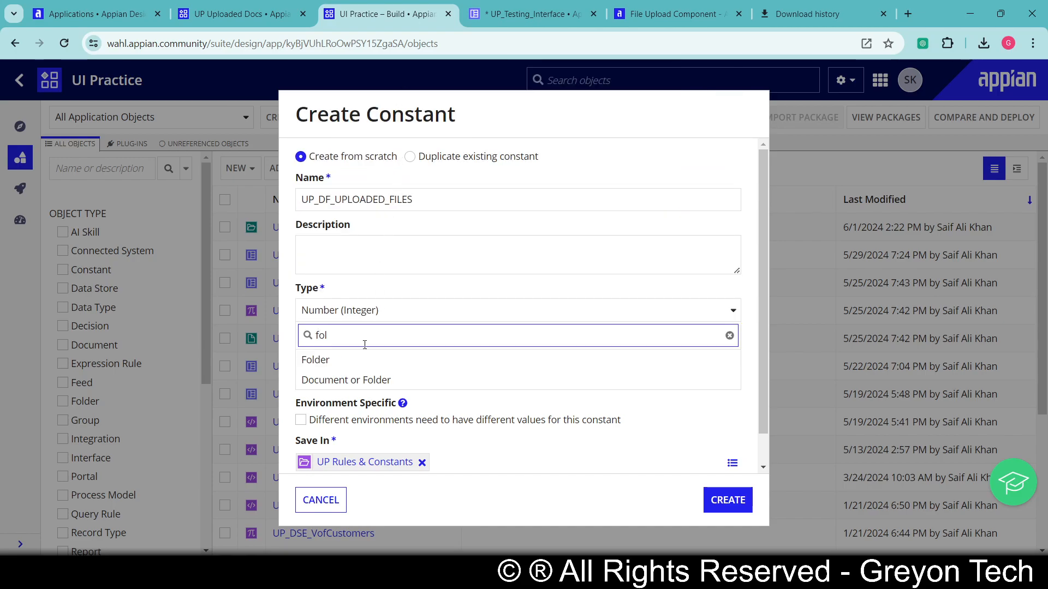
click(358, 364)
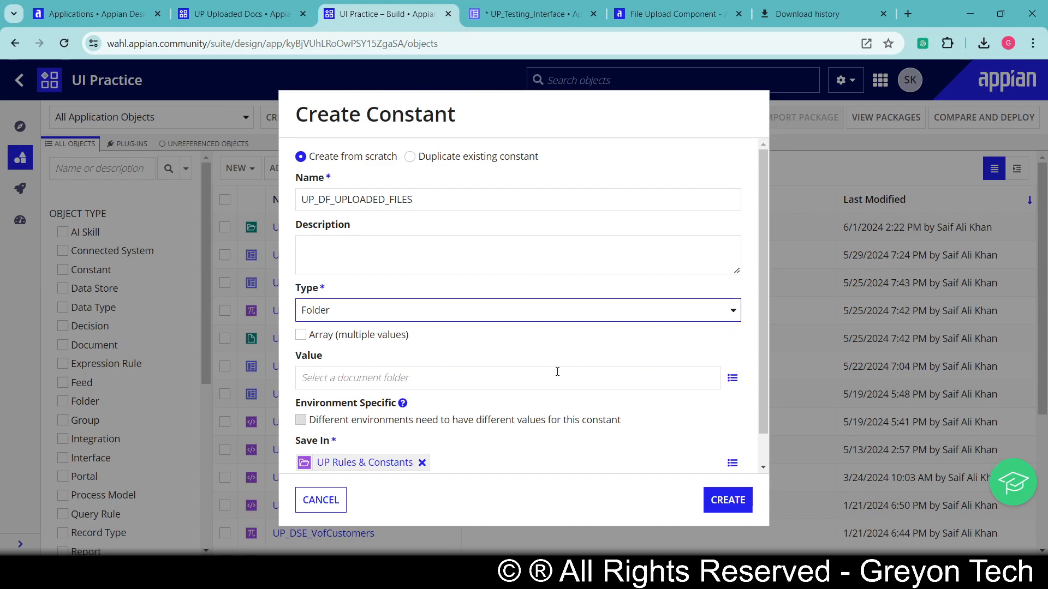
click(732, 378)
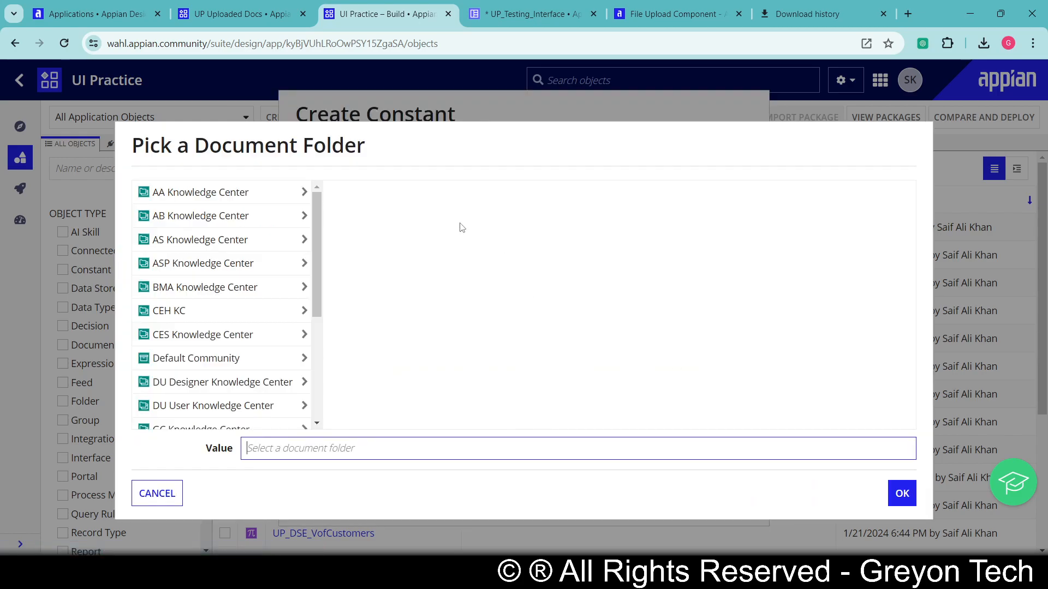
scroll(204, 267, down, 3)
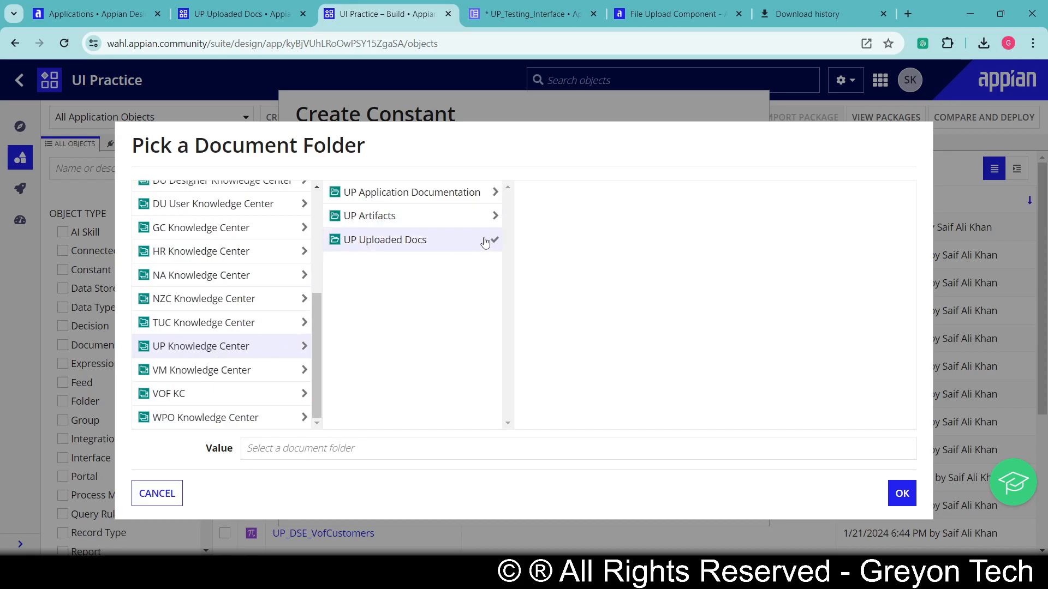
click(491, 241)
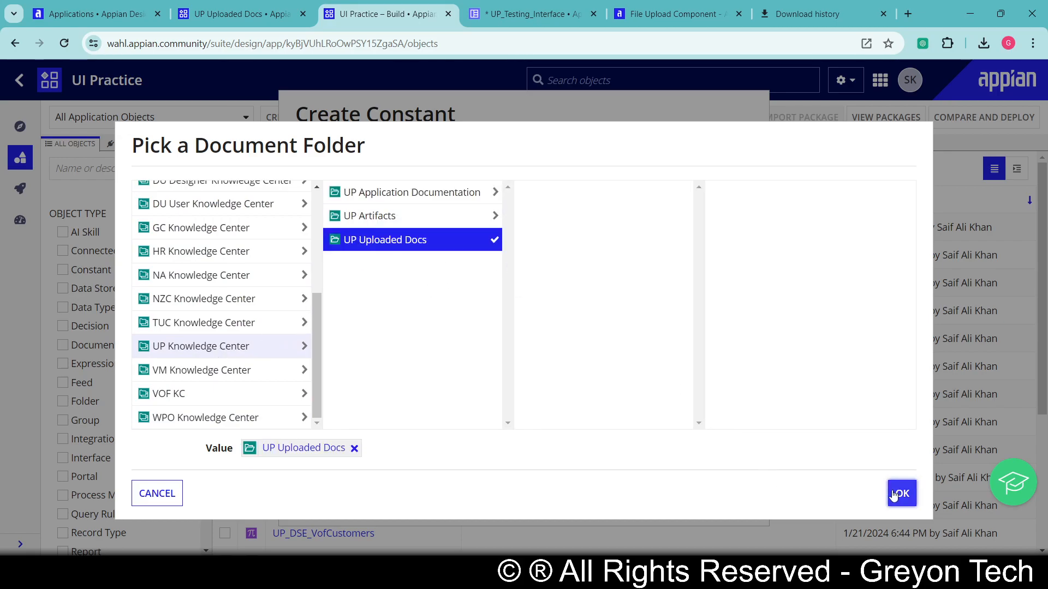
key(Return)
- Describe the constant as "It points to the UP Uploaded Docs" and create it
scroll(535, 234, up, 1)
click(534, 256)
text(Thi s)
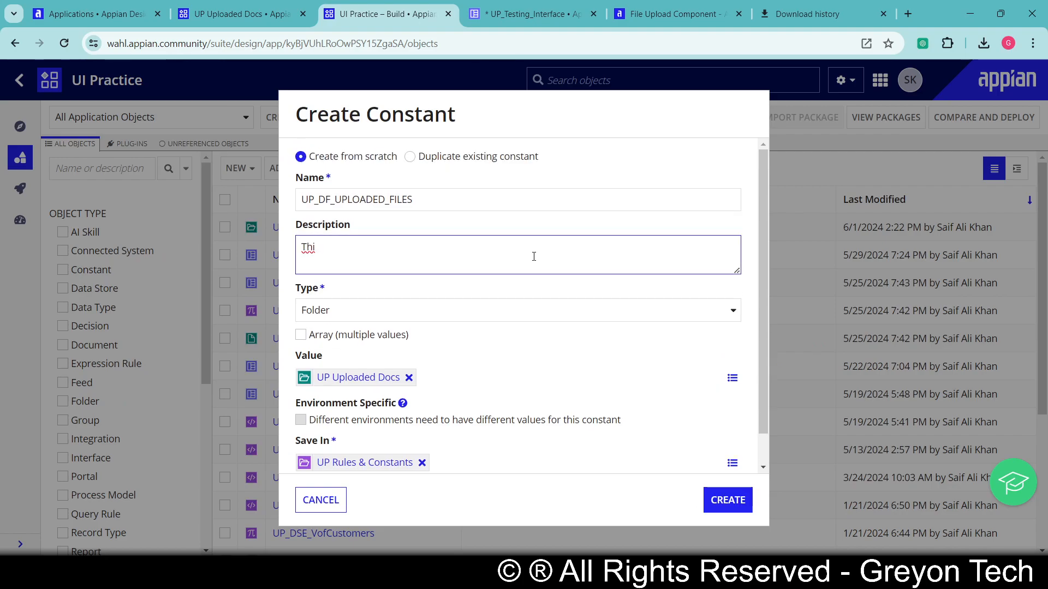
key(ctrl+a)
text(It points to the )
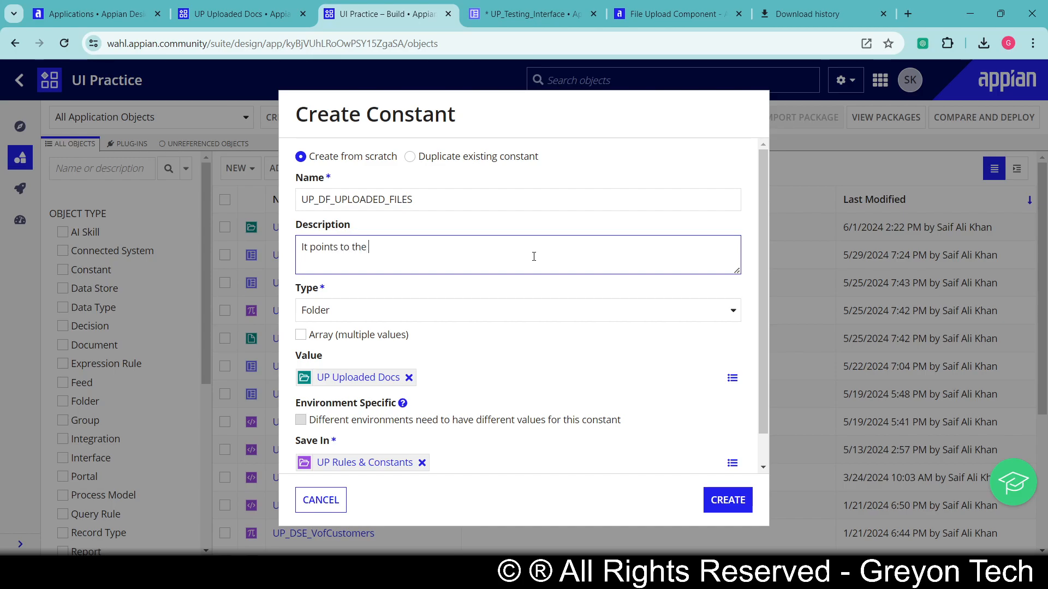
text(UP Uploaded Docs)
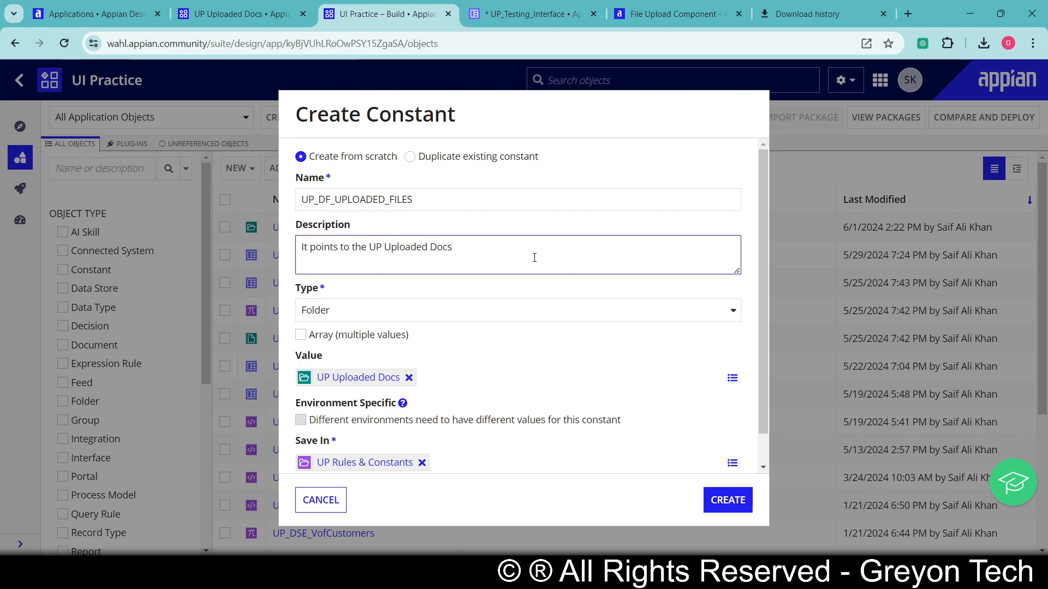
click(728, 502)
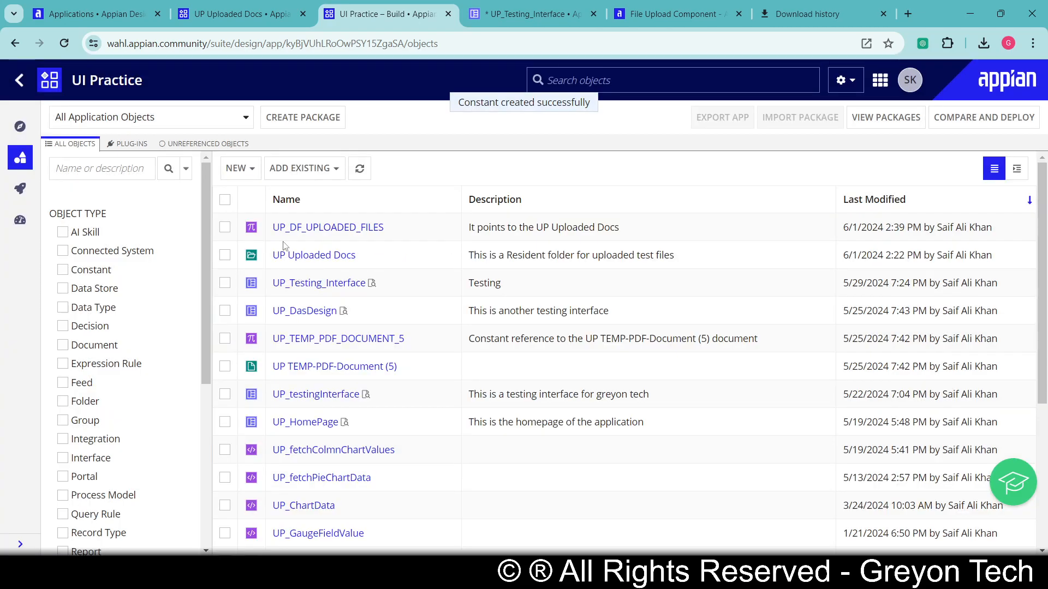
- Copy the name of the UP_DF_UPLOADED_FILES constant and review its properties and the folder it points to
drag(271, 229, 388, 233)
key(ctrl+c)
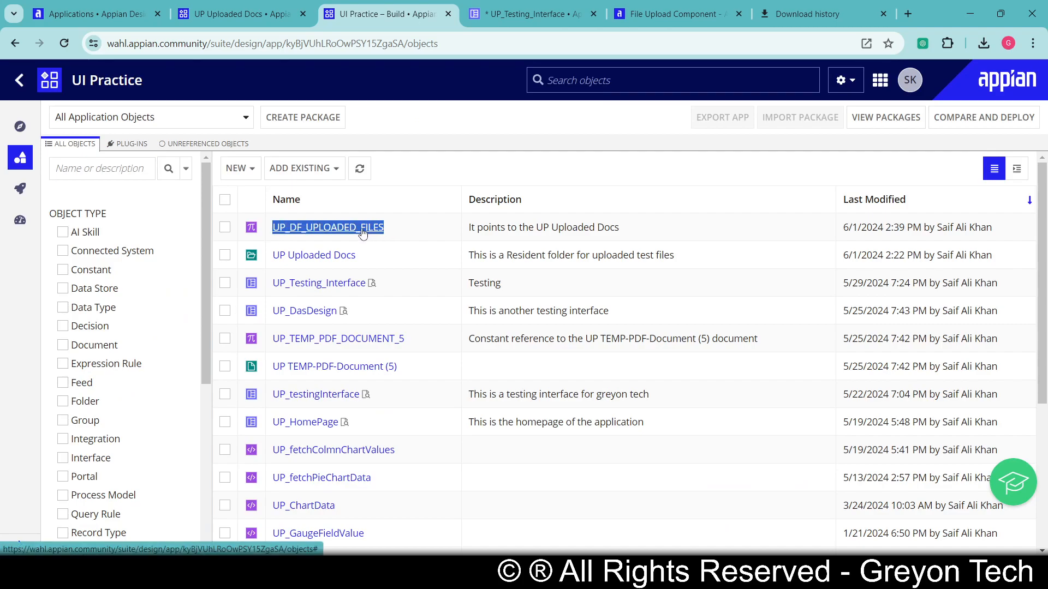
click(241, 14)
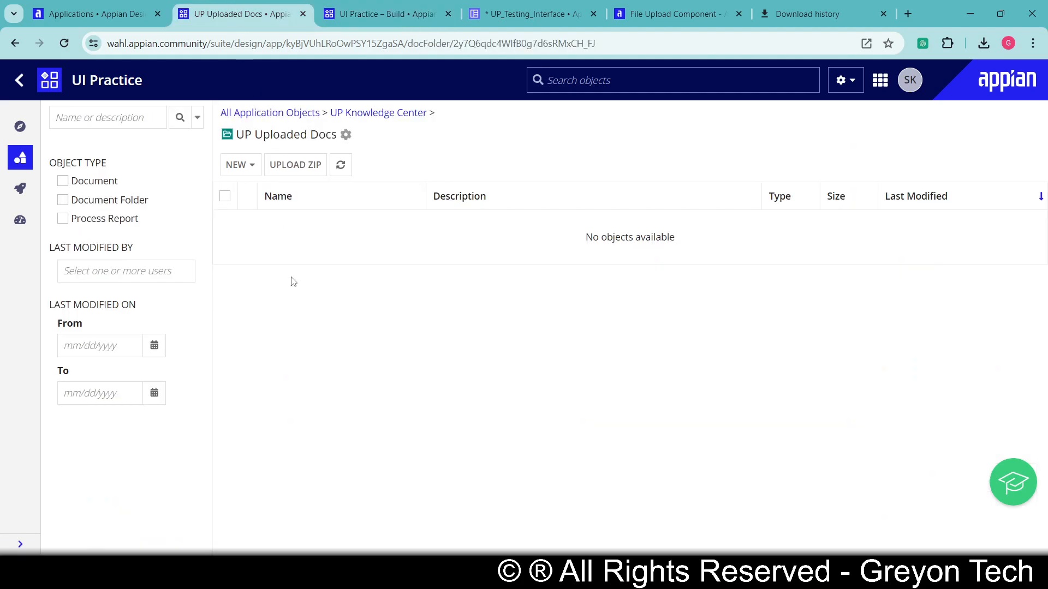
click(382, 14)
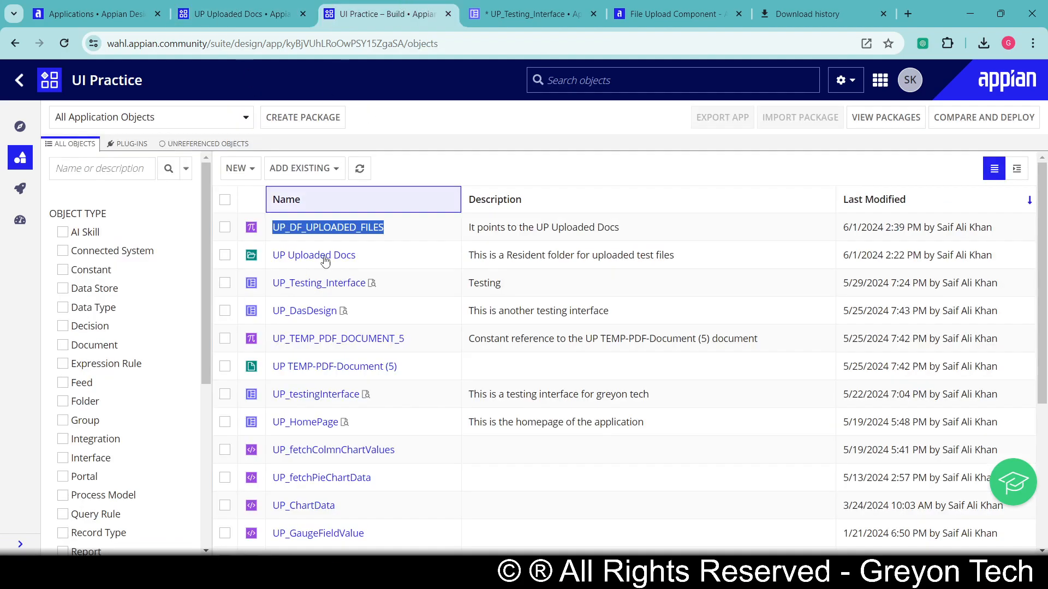
click(334, 230)
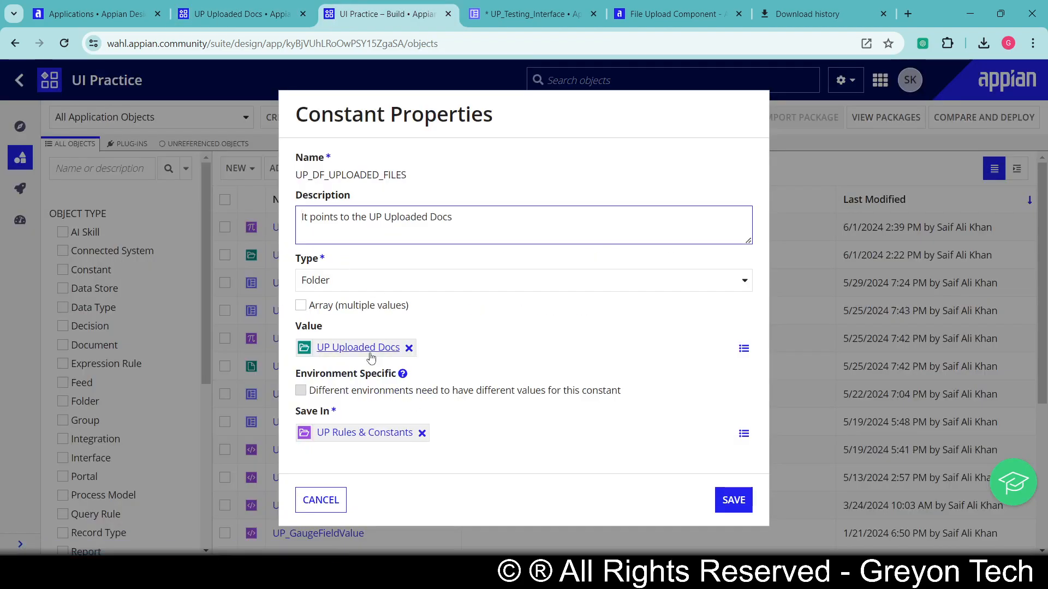
click(364, 278)
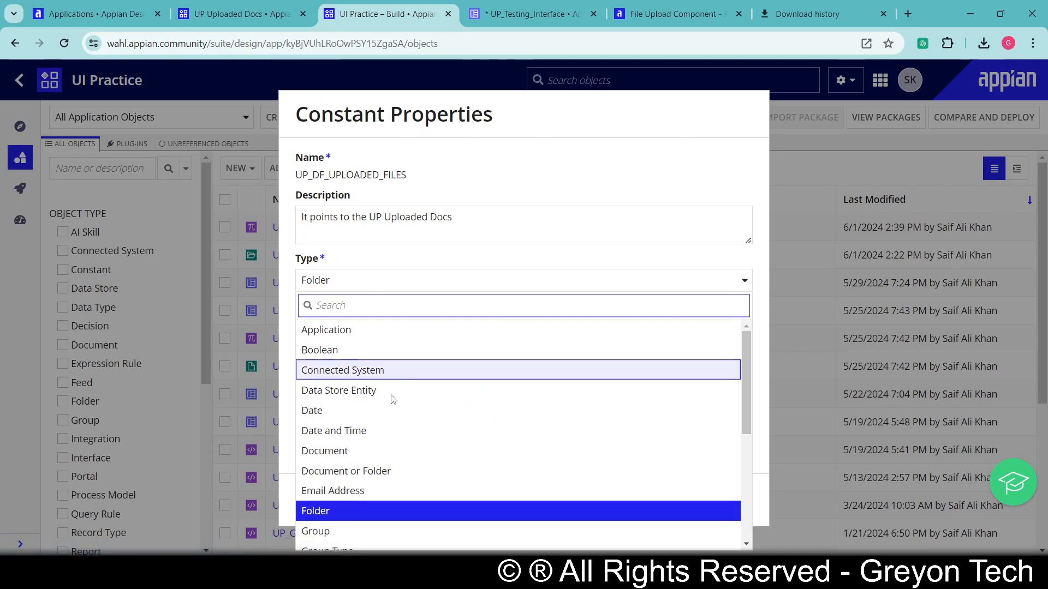
scroll(440, 335, down, 1)
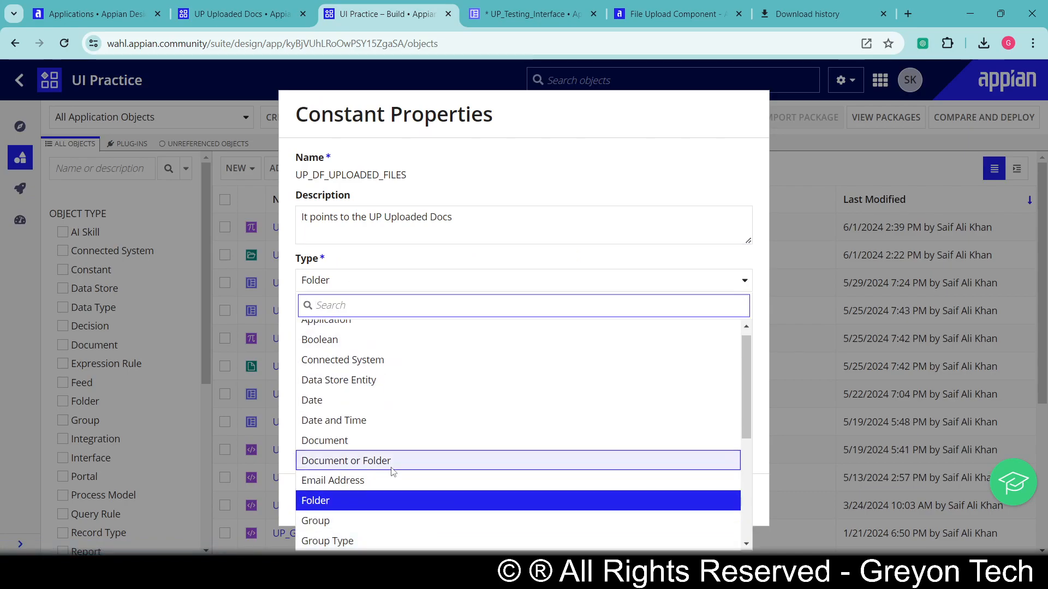
click(479, 274)
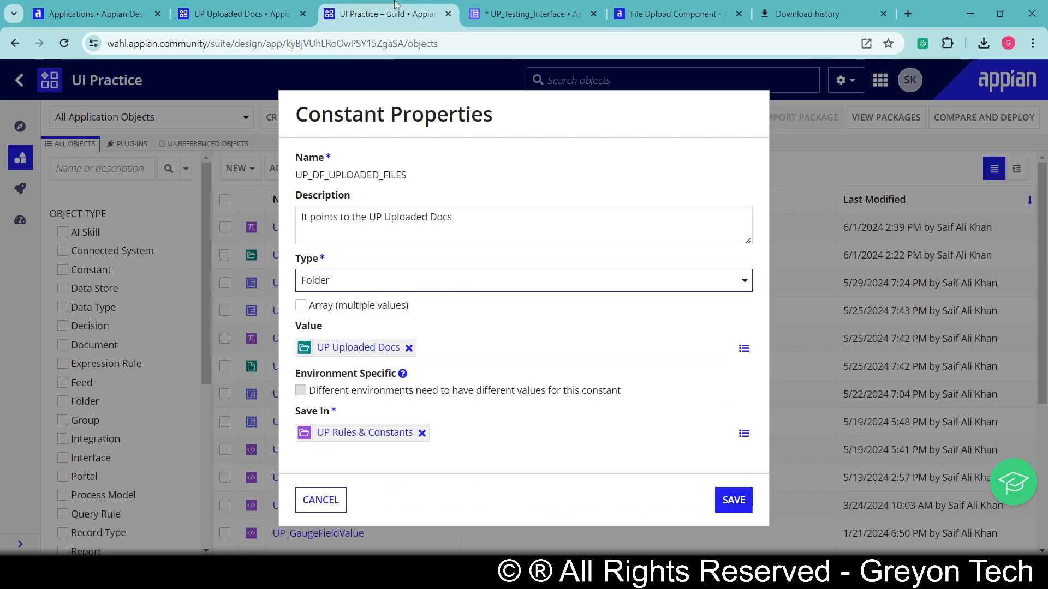
click(256, 13)
- In UP_Testing_Interface, replace FOLDER_CONSTANT in the upload field's target so that it reads cons!UP_DF_UPLOADED_FILES
click(548, 7)
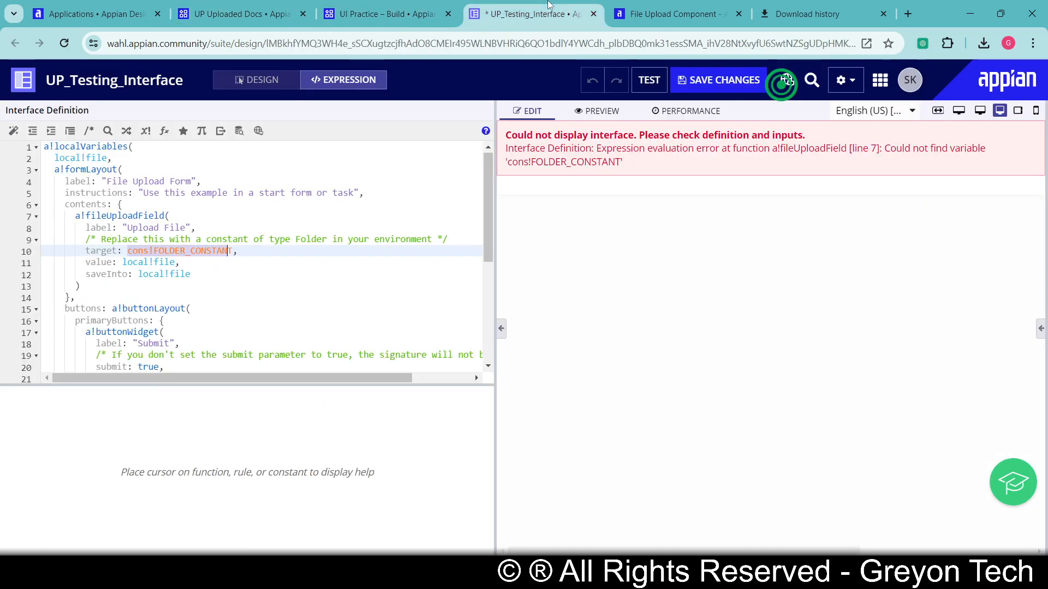
click(117, 249)
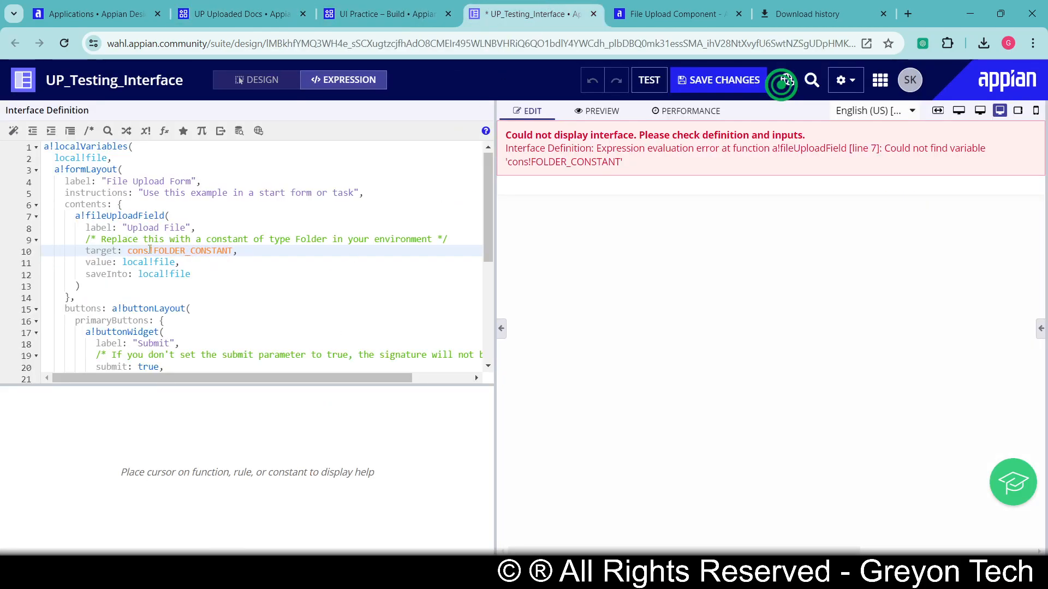
drag(155, 251, 234, 251)
key(ctrl+v)
key(Down)
key(Down)
key(Down)
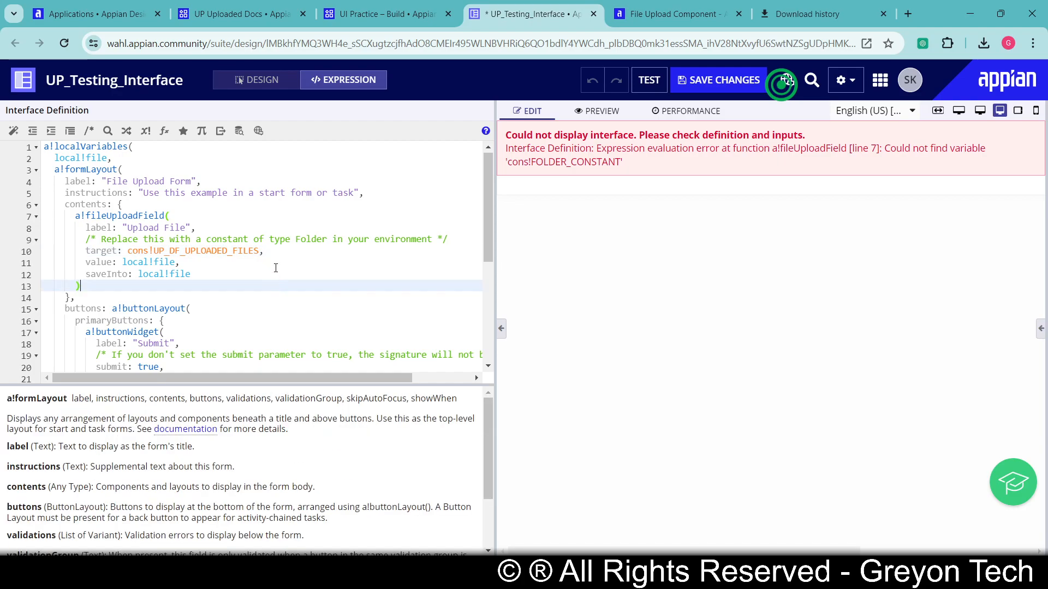
- Read the comment about the submit parameter in the Submit button's definition and delete that comment line
scroll(275, 268, down, 3)
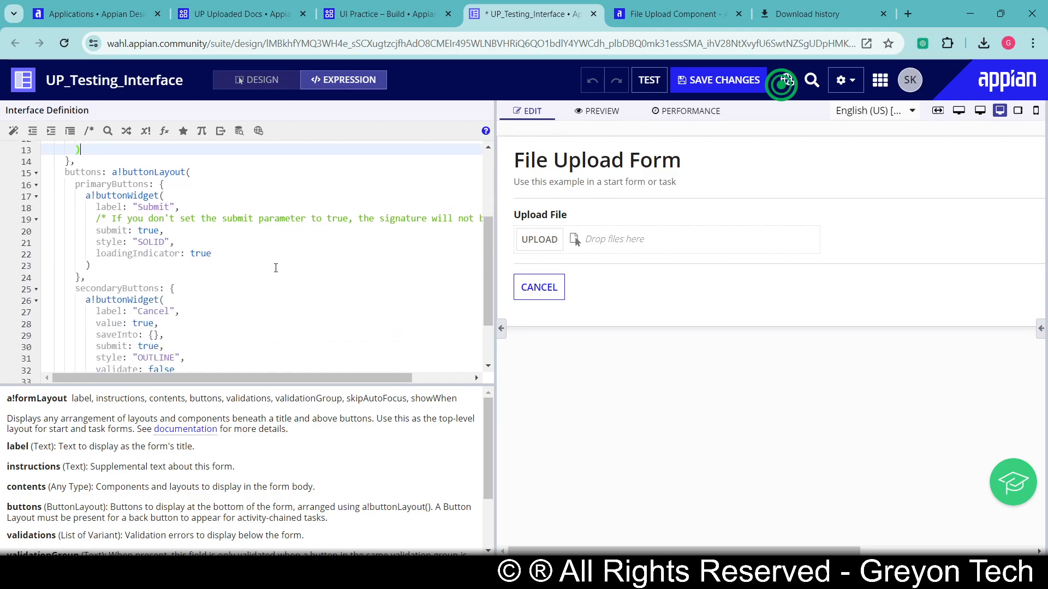
scroll(159, 232, right, 3)
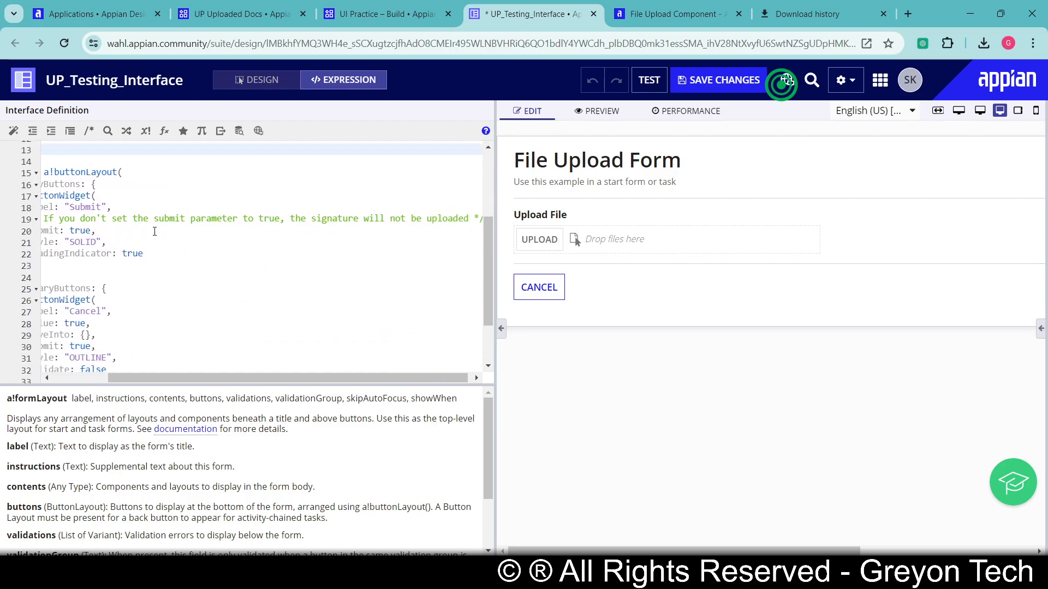
scroll(316, 241, left, 3)
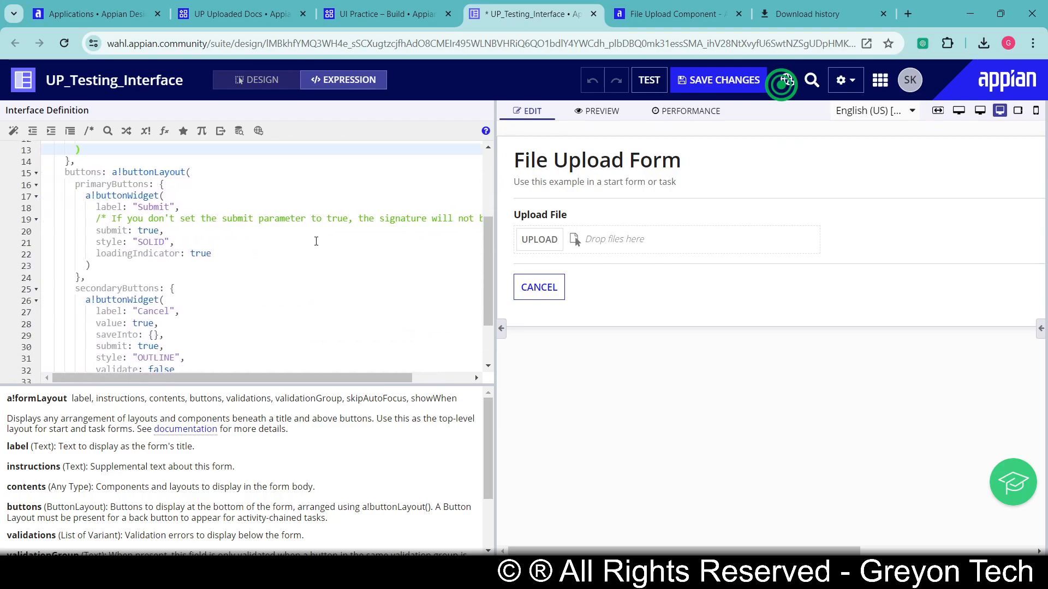
click(98, 218)
key(shift+Down)
key(Delete)
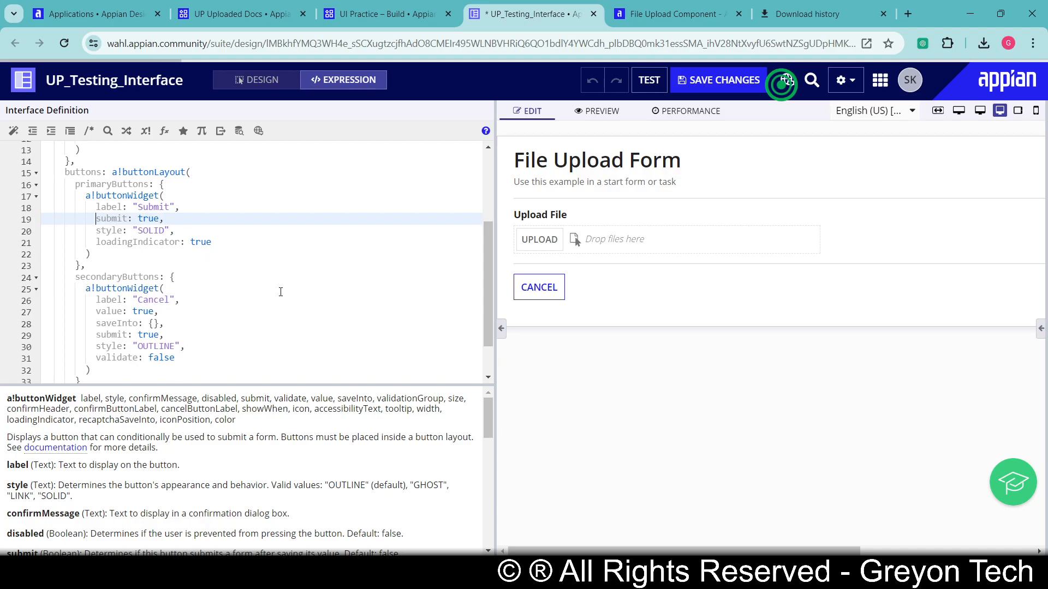
- Compare the form's upload field and the Submit button's submit: true setting with the documentation's note on start form or task use
drag(91, 218, 177, 215)
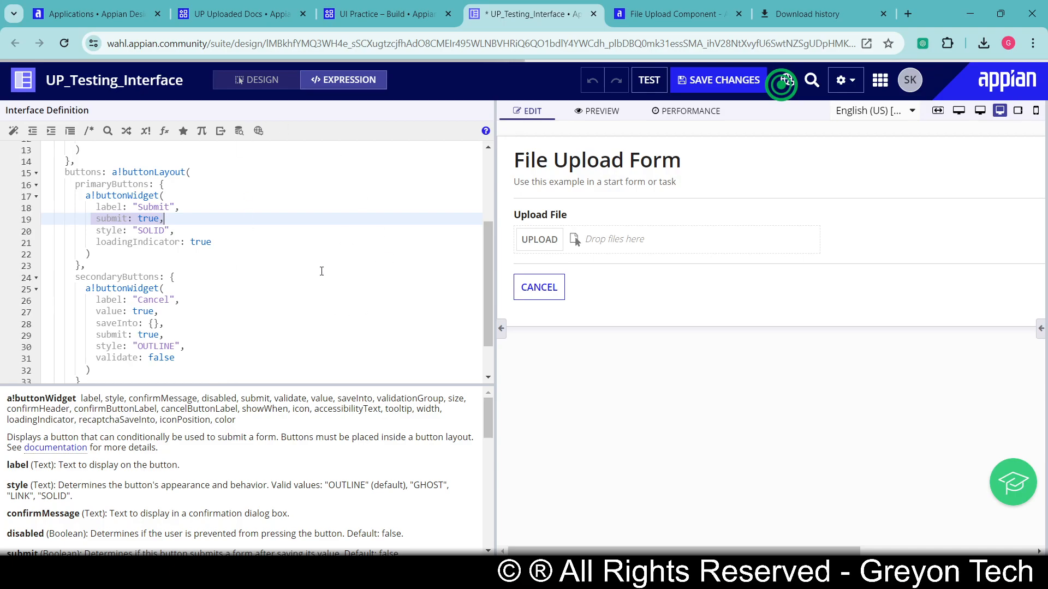
scroll(325, 309, up, 3)
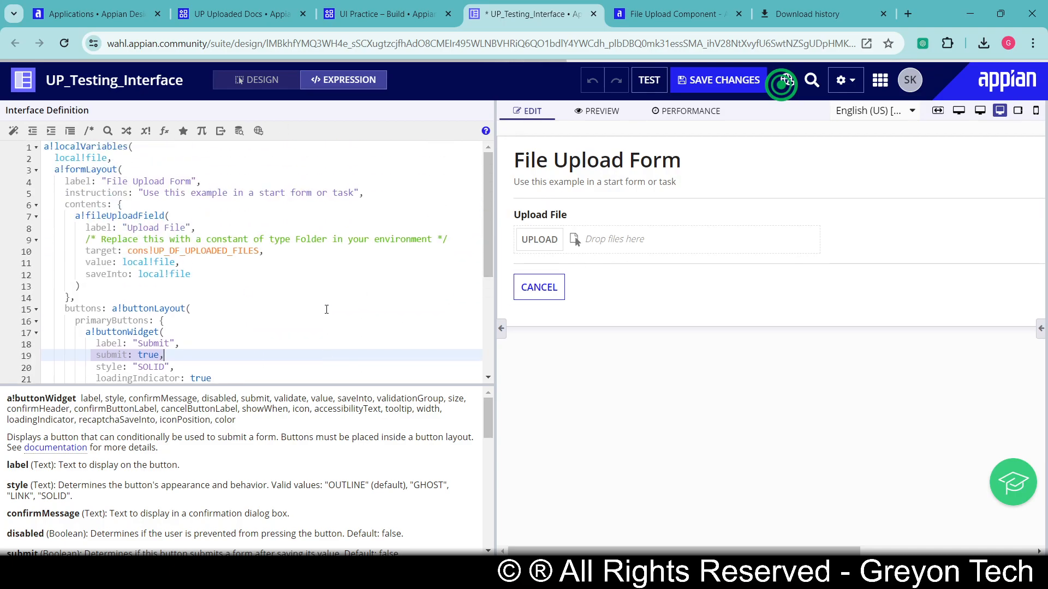
click(124, 170)
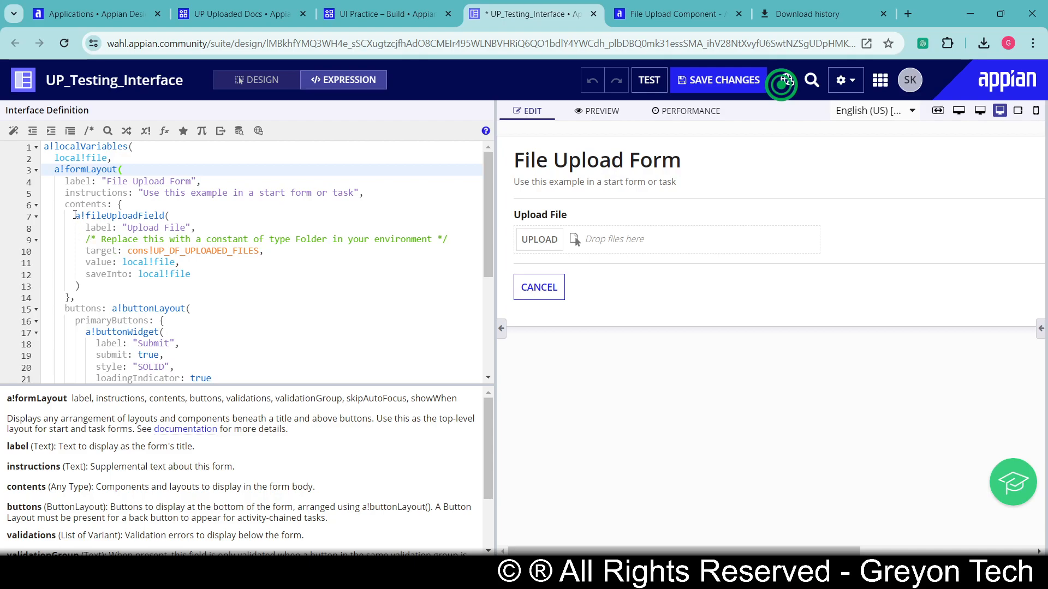
drag(74, 215, 80, 286)
click(676, 14)
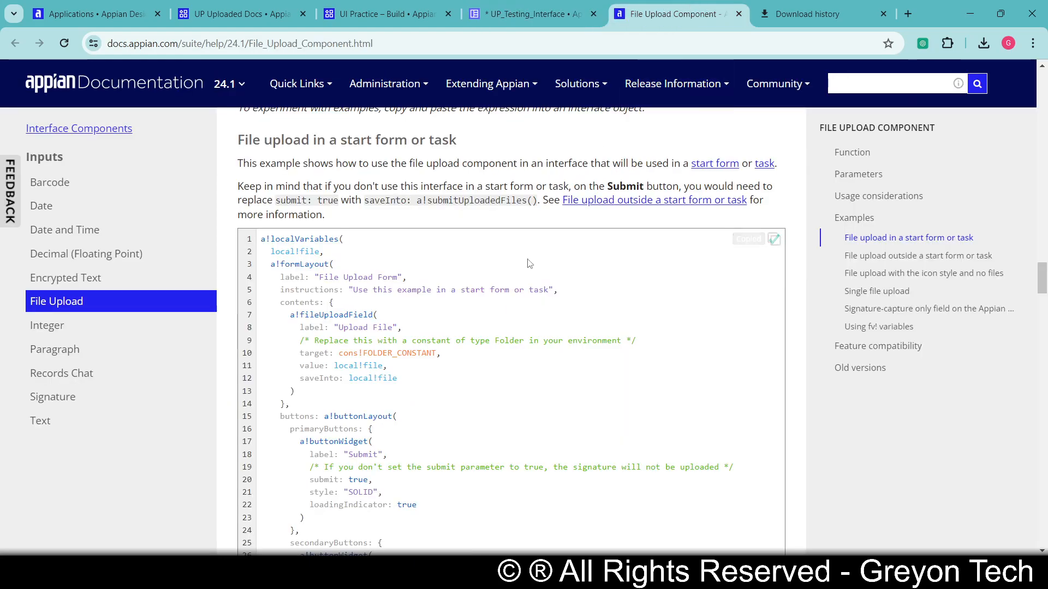
scroll(504, 330, down, 1)
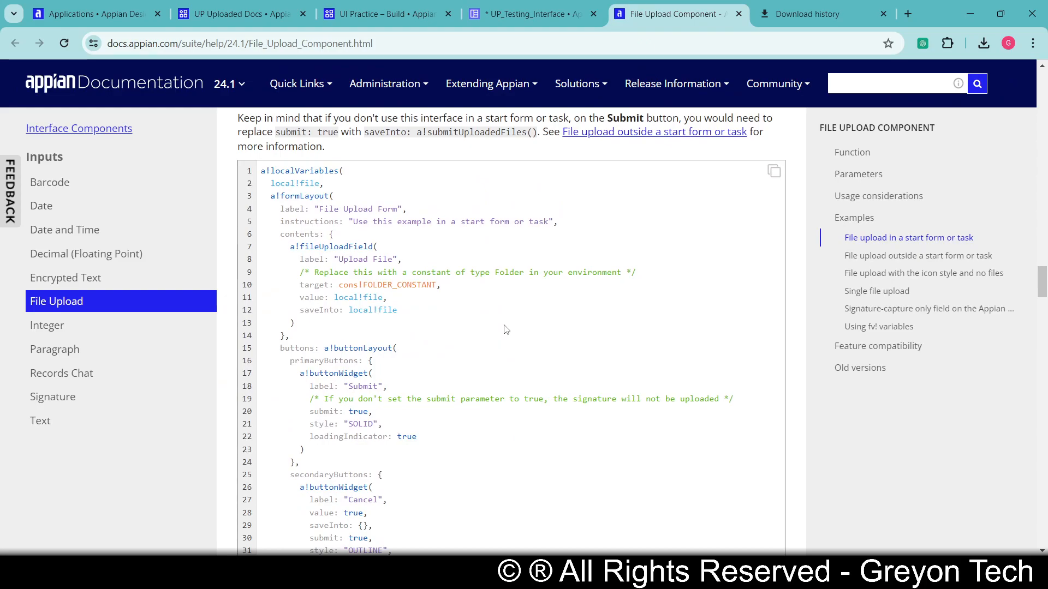
scroll(505, 331, up, 2)
click(532, 13)
click(388, 320)
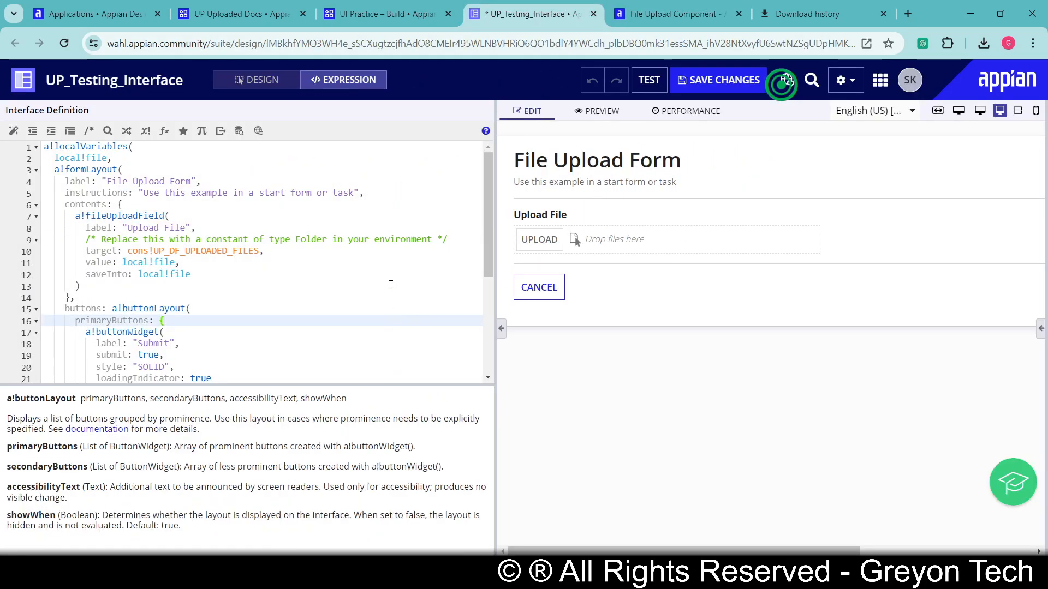
click(641, 11)
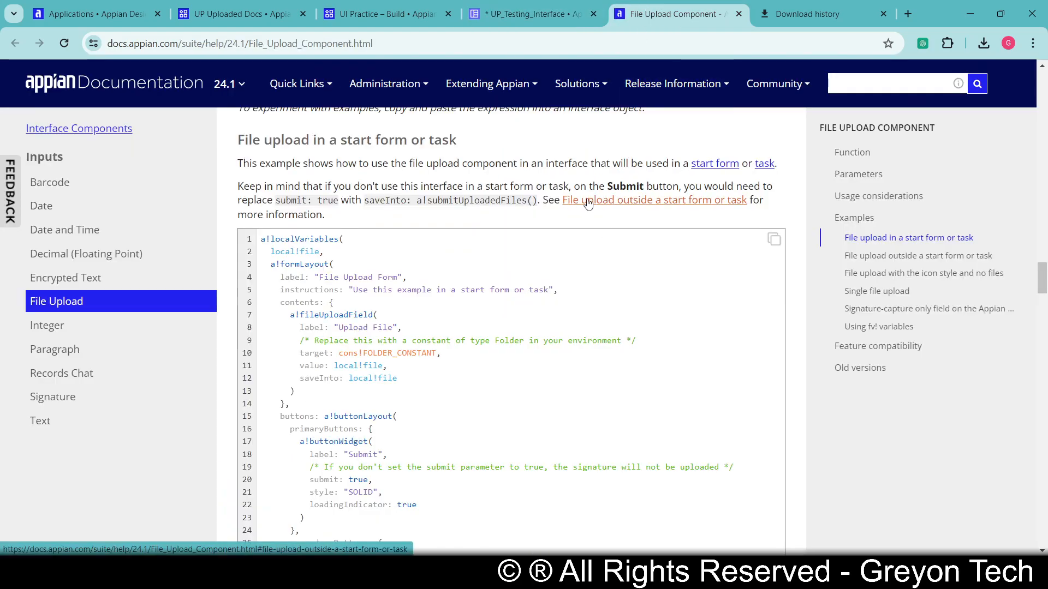
click(527, 14)
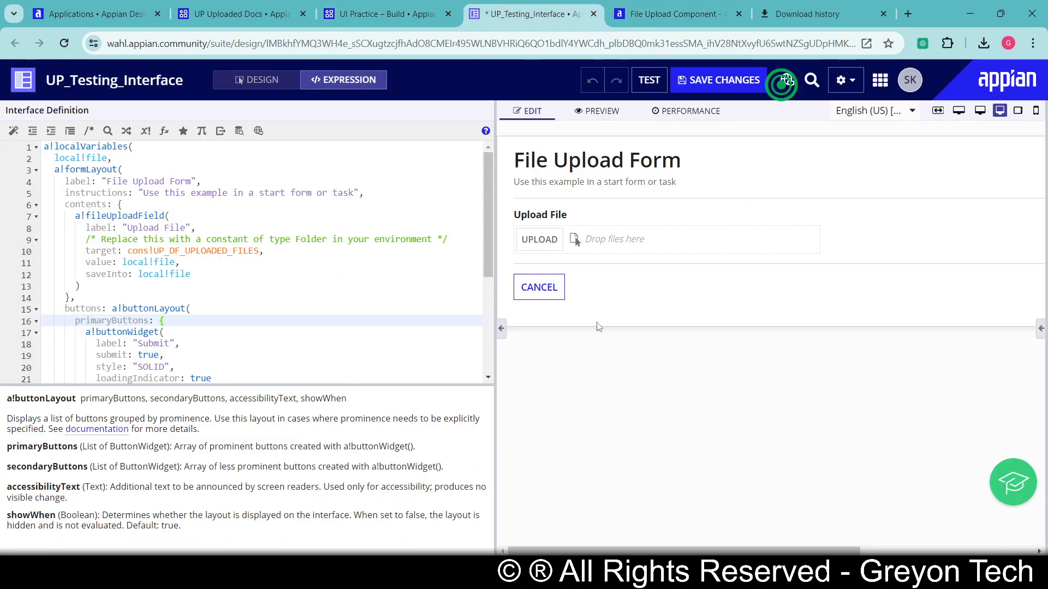
- Save the interface and test the Upload File field with Get_Started_With_Smallpdf.pdf from the download history, showing the form's local variables
click(501, 328)
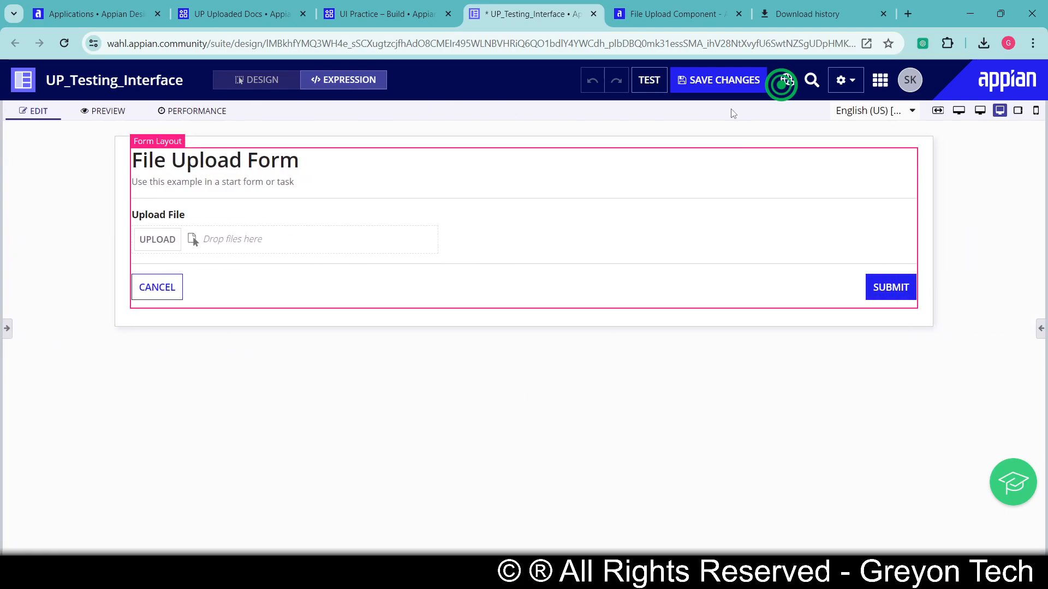
key(ctrl+s)
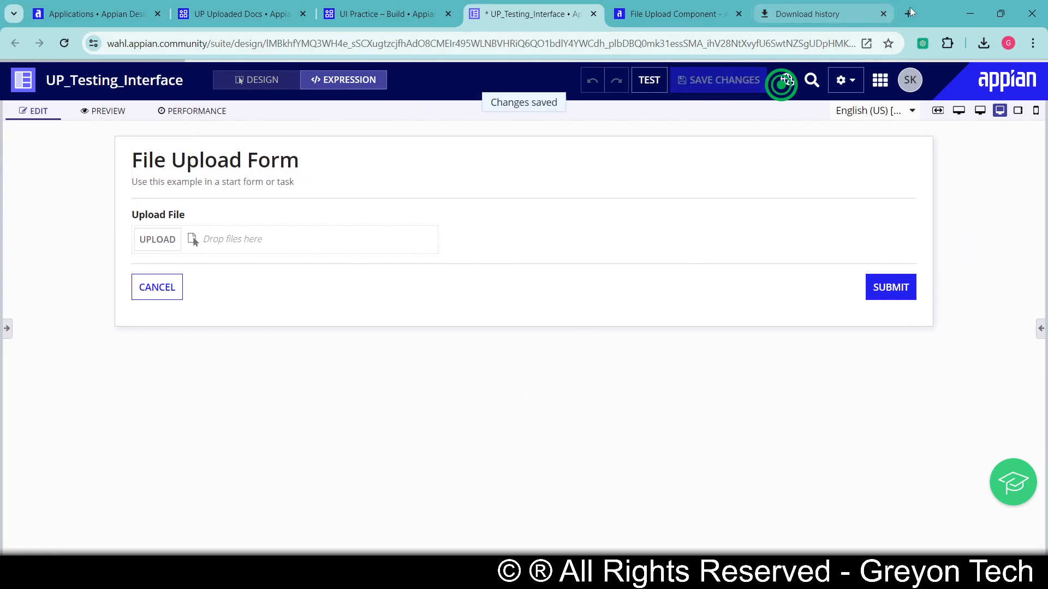
click(827, 12)
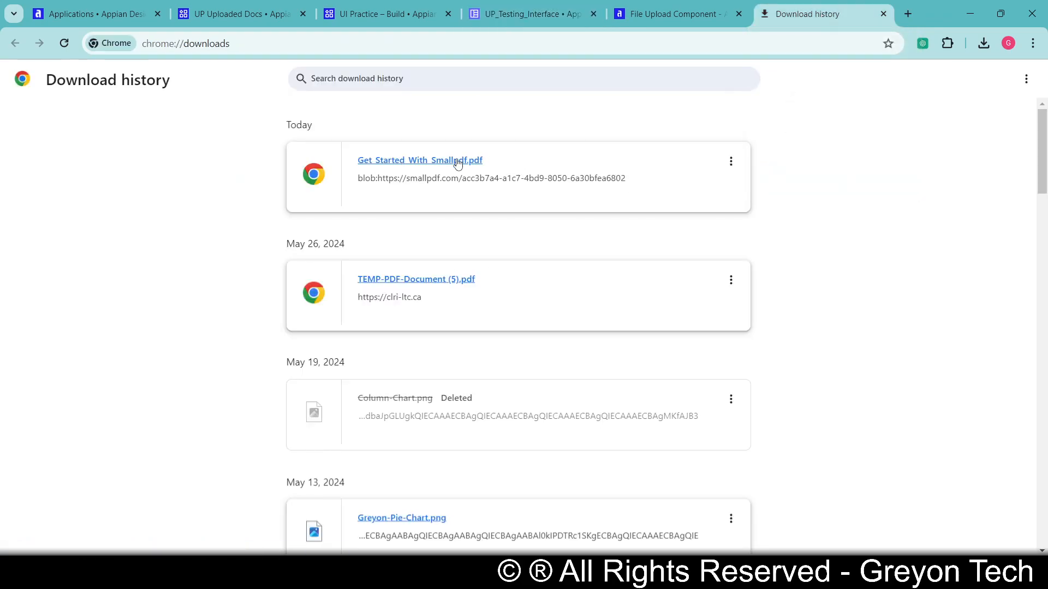
drag(450, 168, 175, 236)
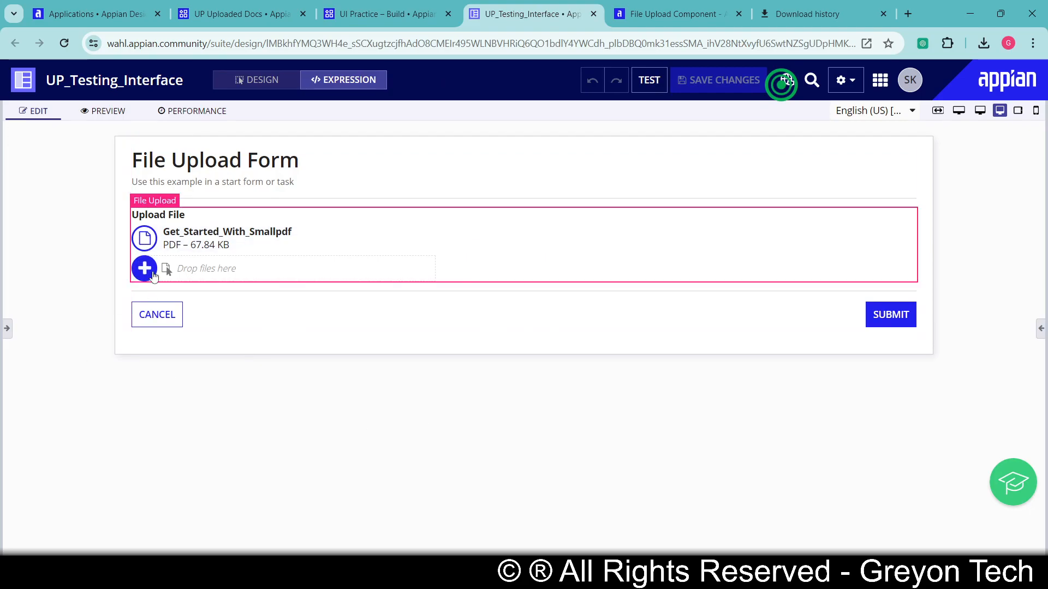
click(1041, 328)
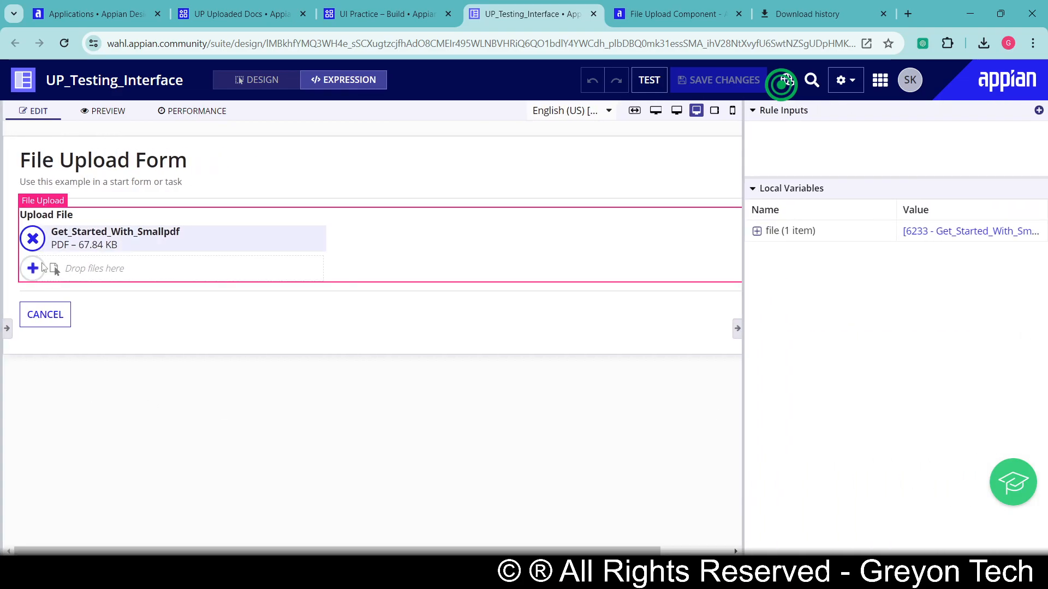
- Limit the file upload field to a single file by adding maxSelections: 1 after saveInto, and save the interface
click(6, 328)
click(259, 278)
text(,)
key(Return)
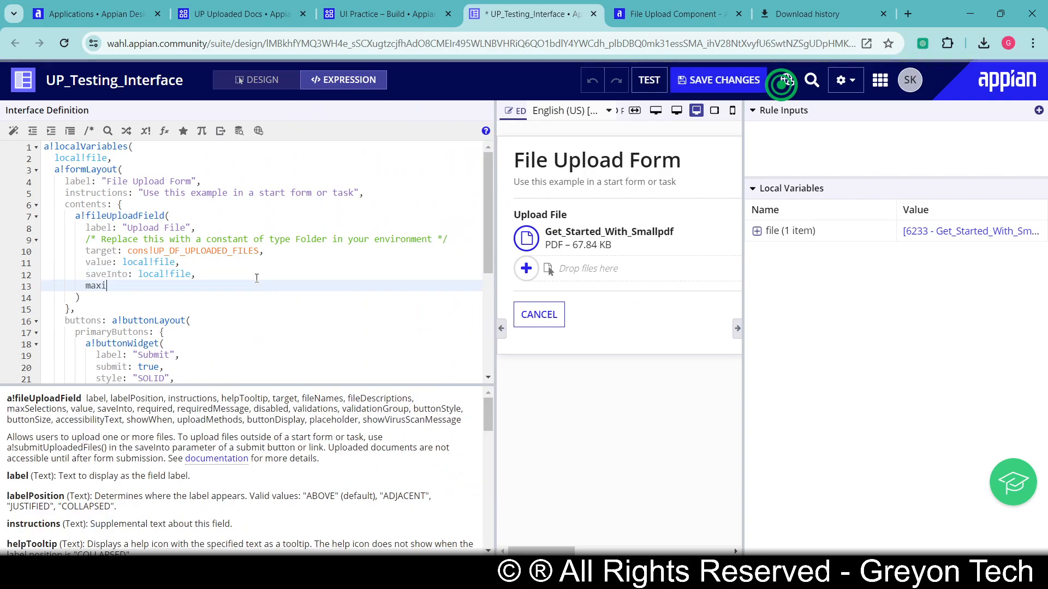
text(maxi)
key(ctrl+shift+Left)
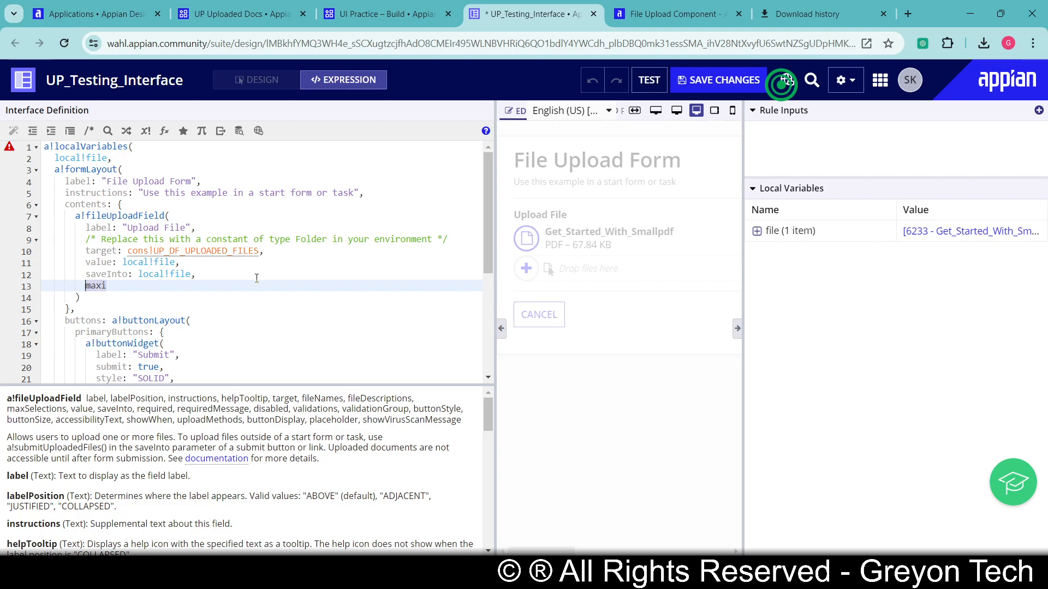
text(n)
text(ele)
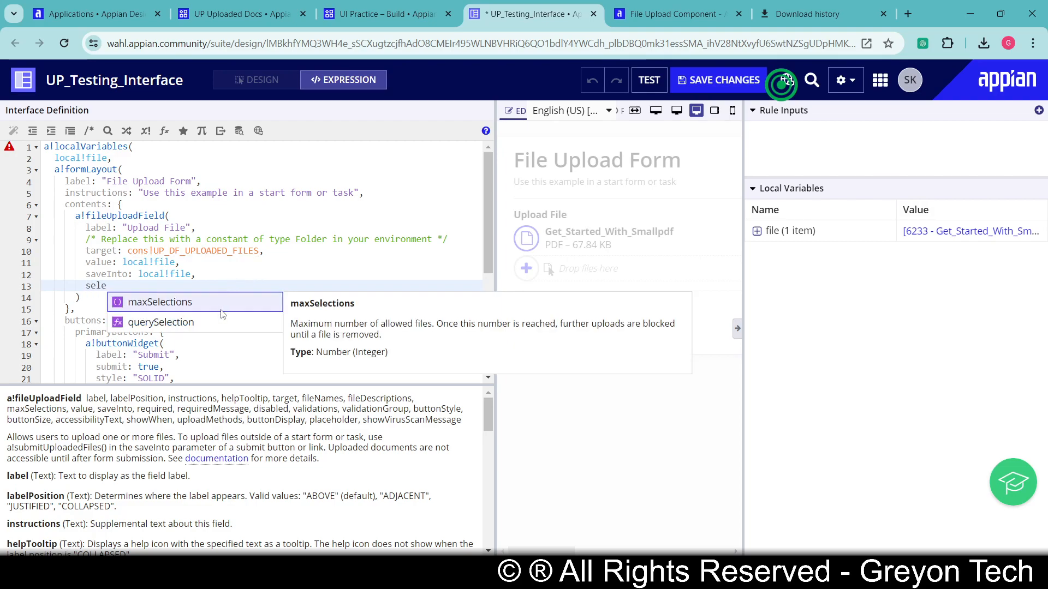
click(221, 311)
text(1)
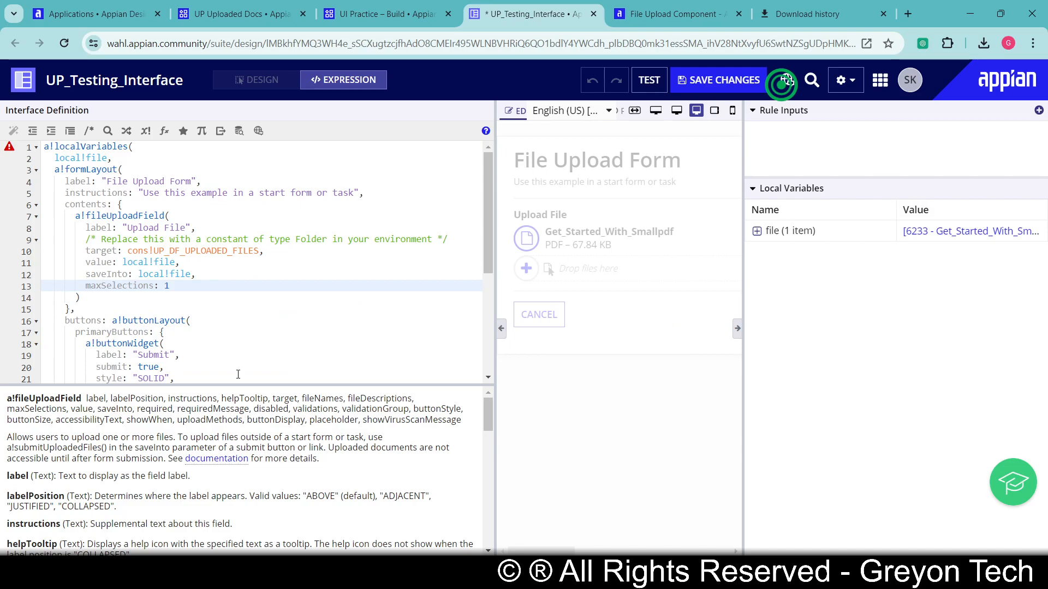
click(500, 328)
key(ctrl+s)
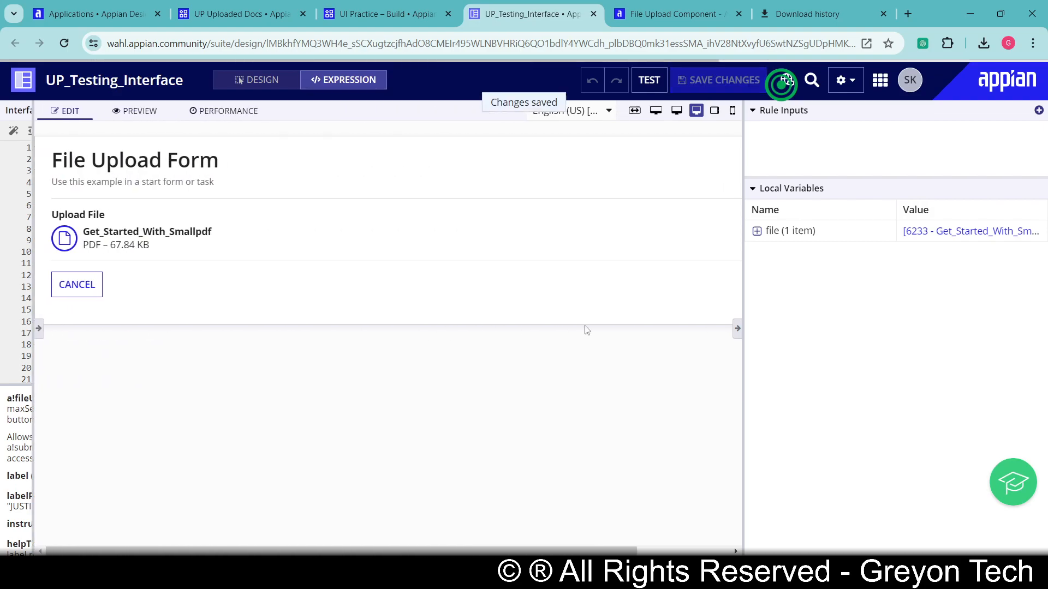
- Submit the form with the uploaded PDF and refresh the contents of the UP Uploaded Docs folder
click(693, 290)
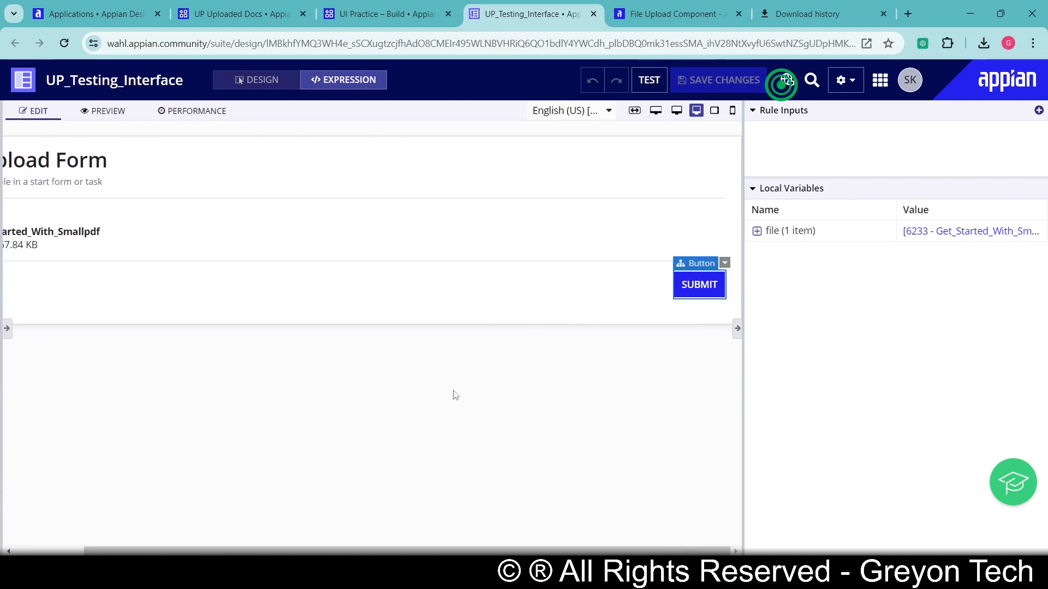
click(348, 22)
click(234, 19)
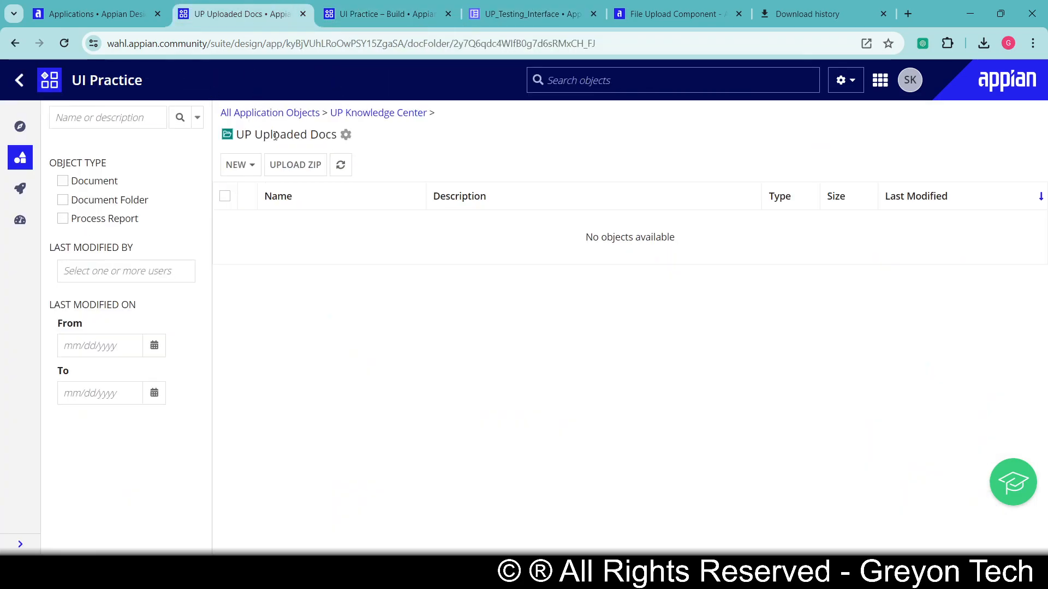
click(341, 166)
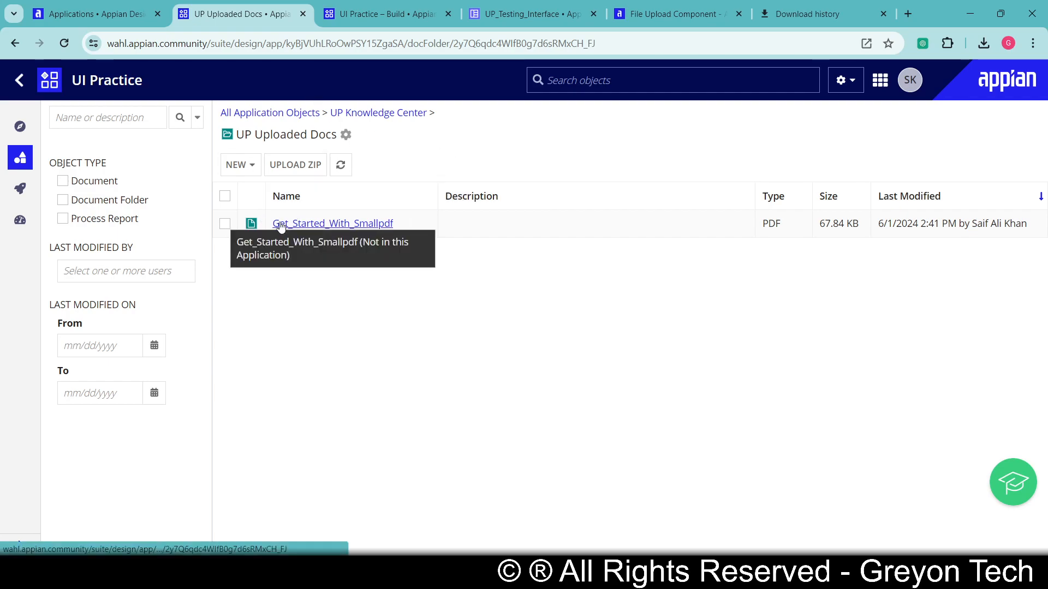
- Check the ID and UUID in the Get_Started_With_Smallpdf document's properties, closing them without saving and deselecting the document
click(225, 223)
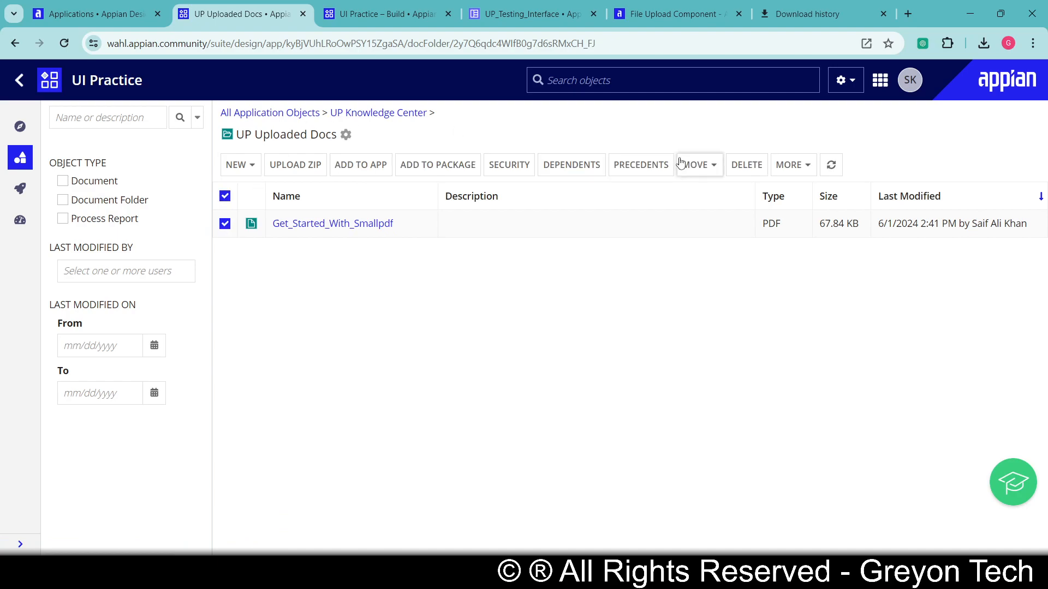
click(789, 165)
click(571, 309)
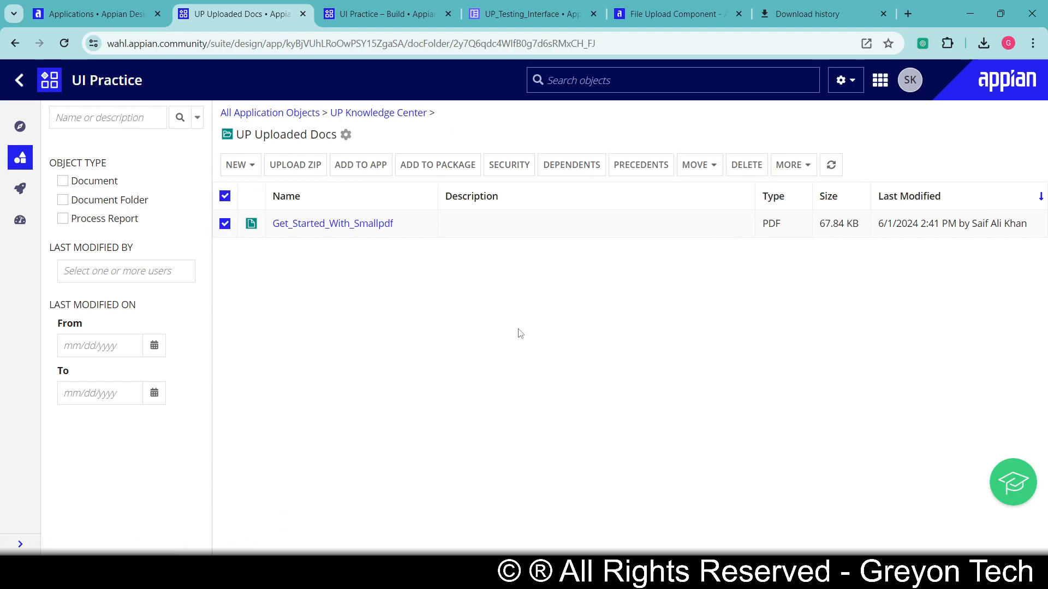
drag(533, 257, 556, 260)
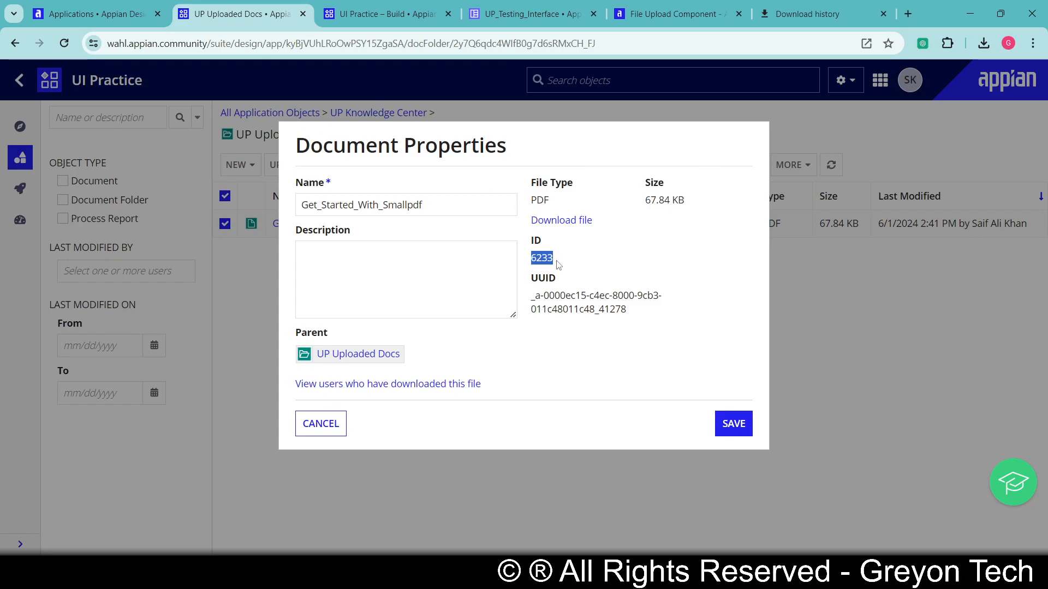
drag(535, 295, 628, 318)
click(320, 424)
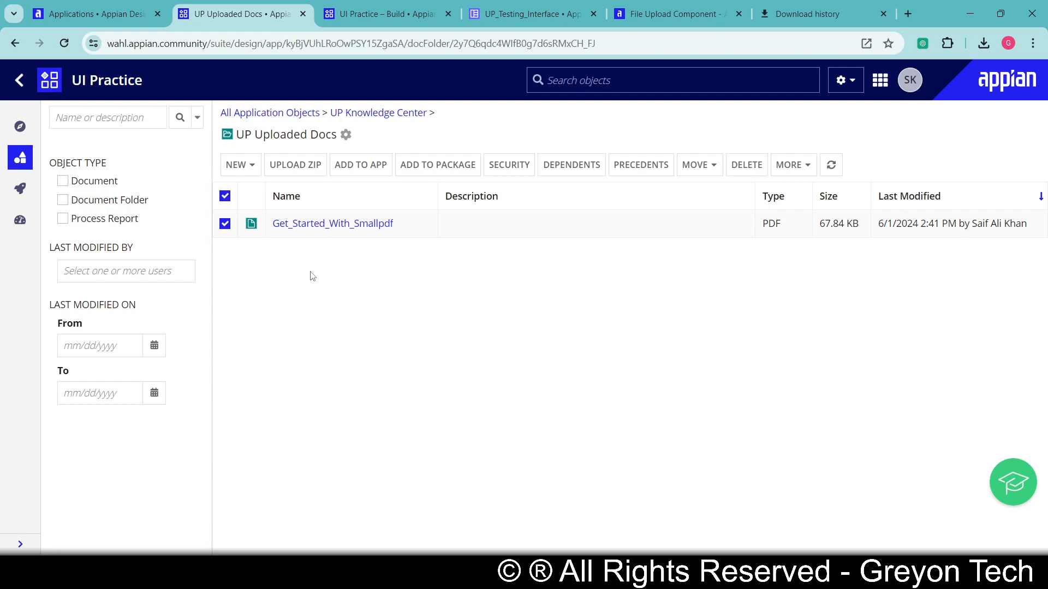
click(225, 224)
- Review the upload field and button definitions in UP_Testing_Interface's expression alongside the form preview
click(669, 11)
click(570, 10)
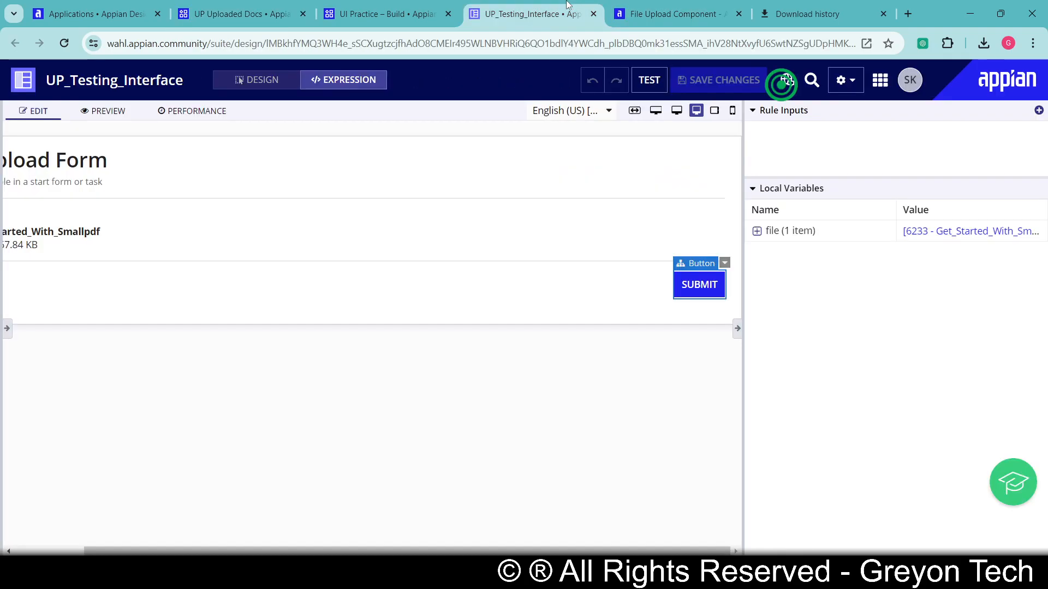
scroll(327, 314, left, 3)
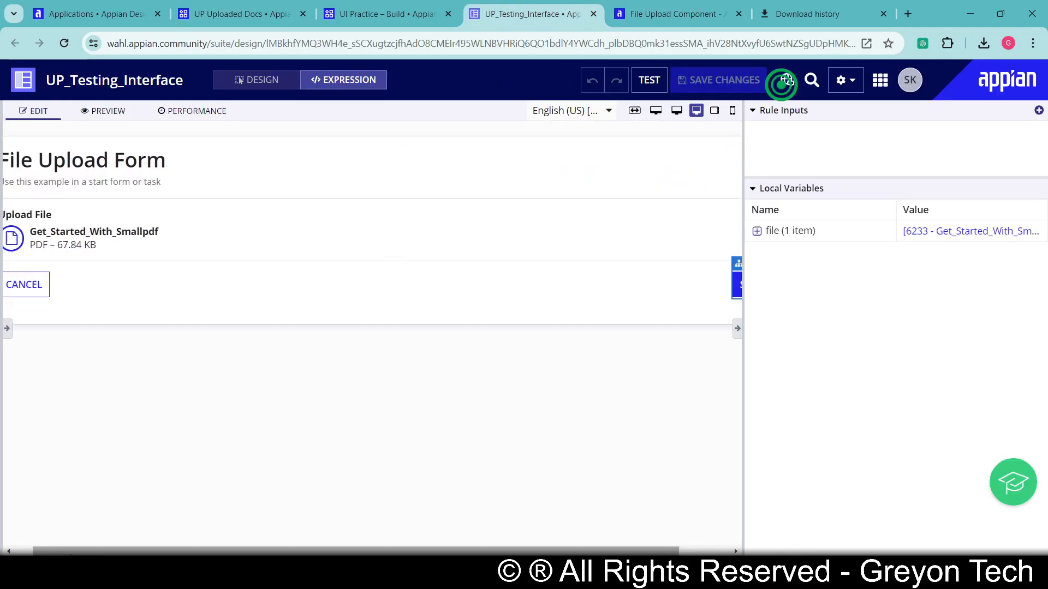
click(7, 329)
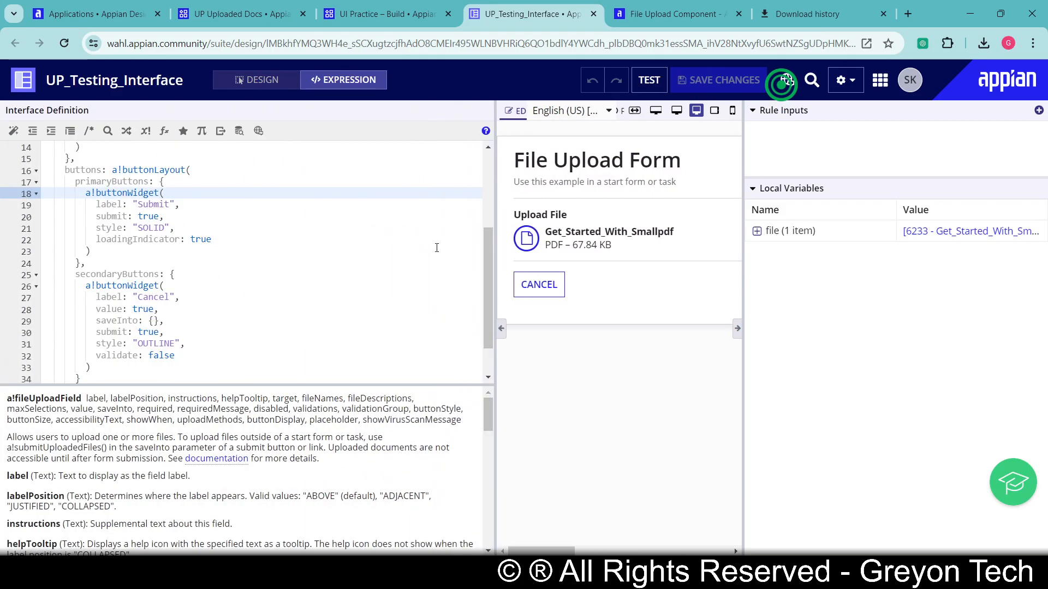
scroll(335, 290, up, 5)
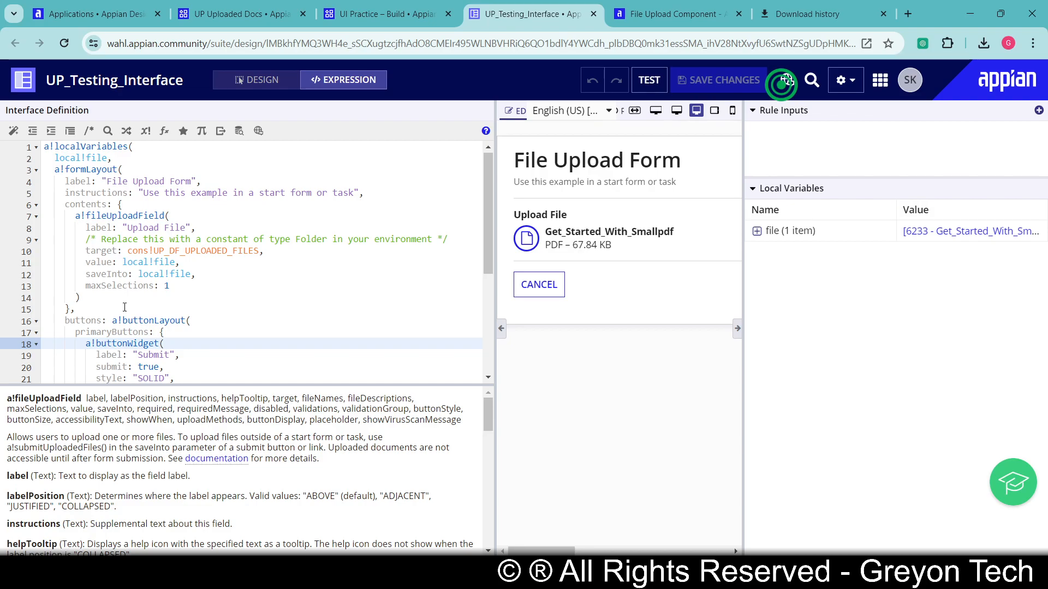
click(348, 309)
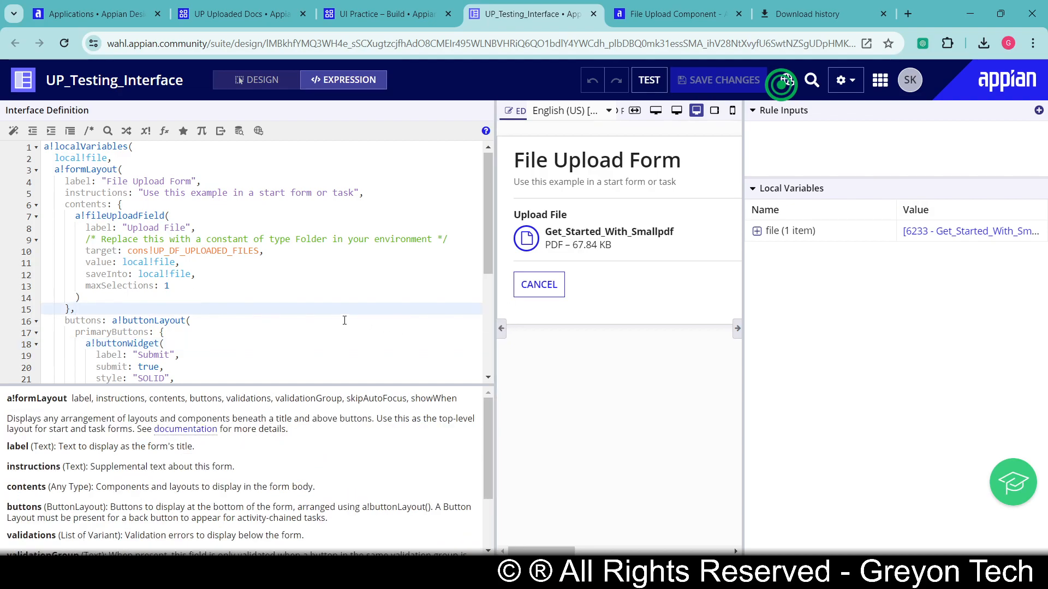
scroll(345, 321, down, 5)
scroll(345, 315, up, 5)
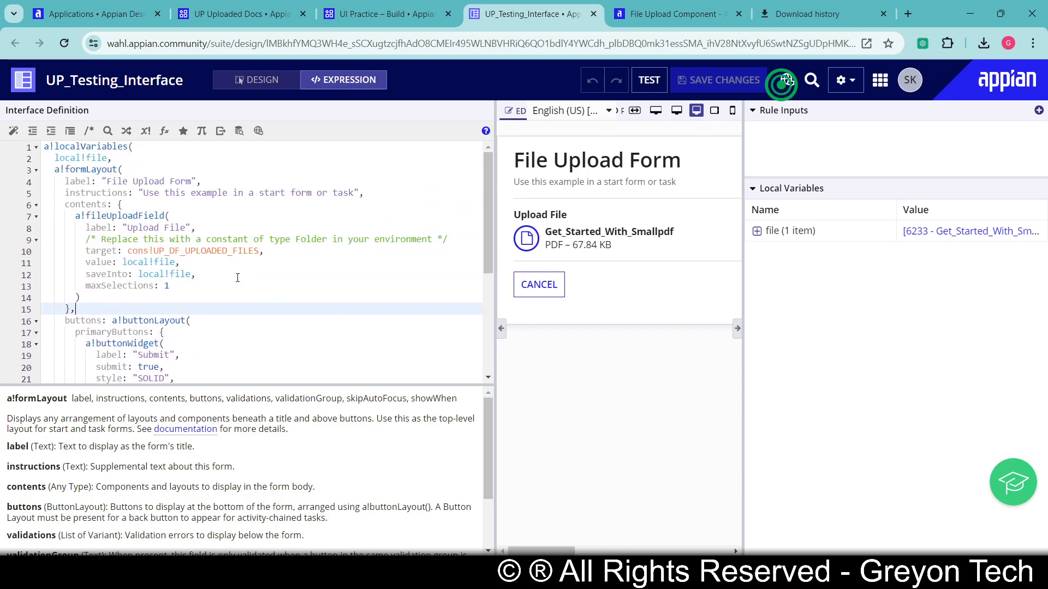